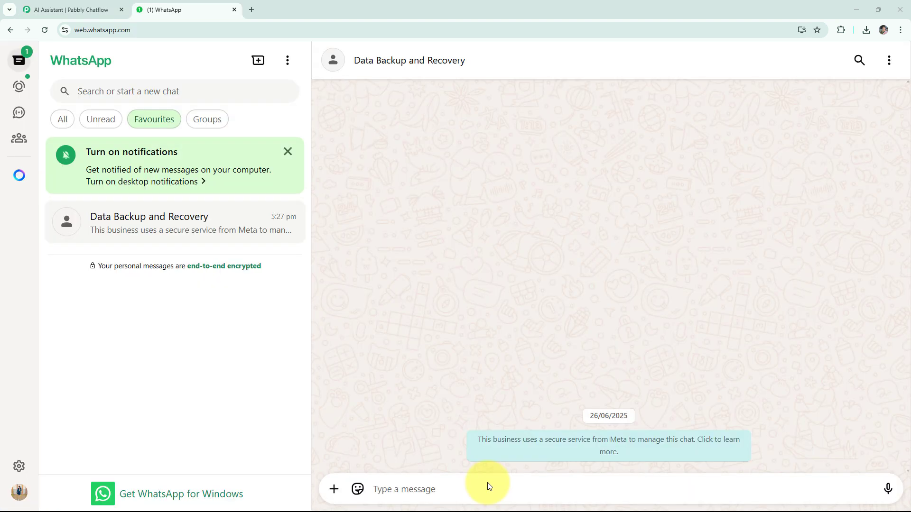
# Send the messages "Hey I need help" and "What services do you offer?" in the Data Backup and Recovery chat
pyautogui.click(433, 486)
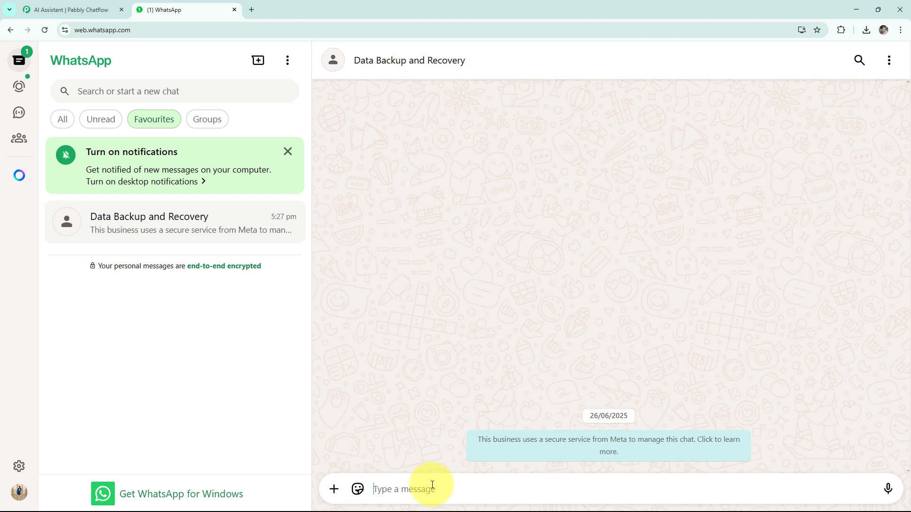
pyautogui.write('Hey I need help')
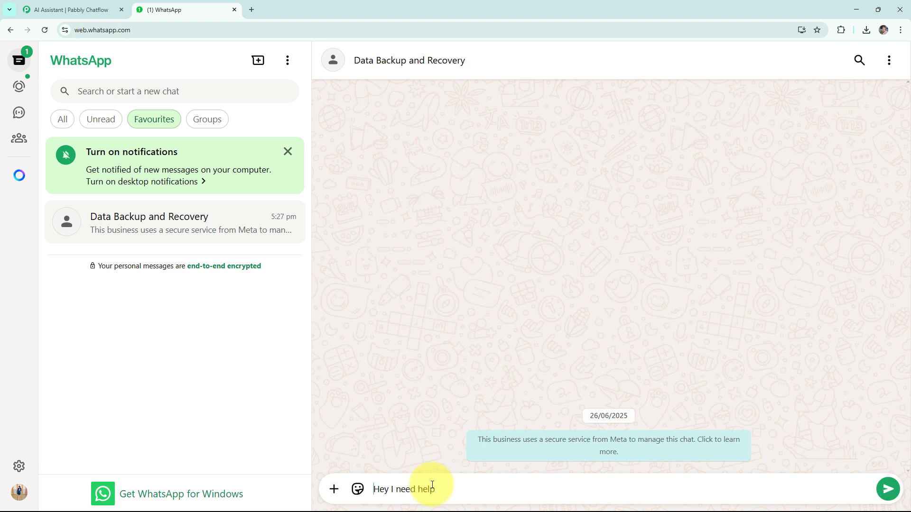
pyautogui.press('Return')
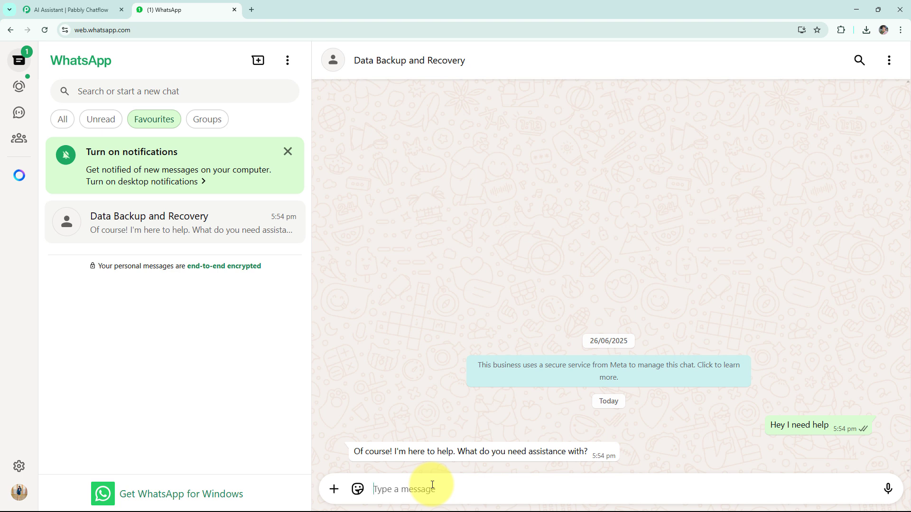
pyautogui.write('What services do you offer?')
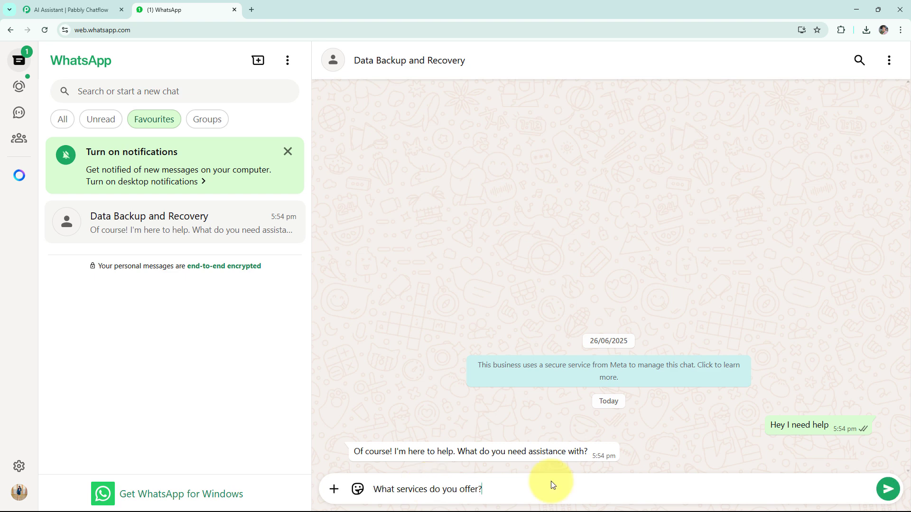
pyautogui.press('Return')
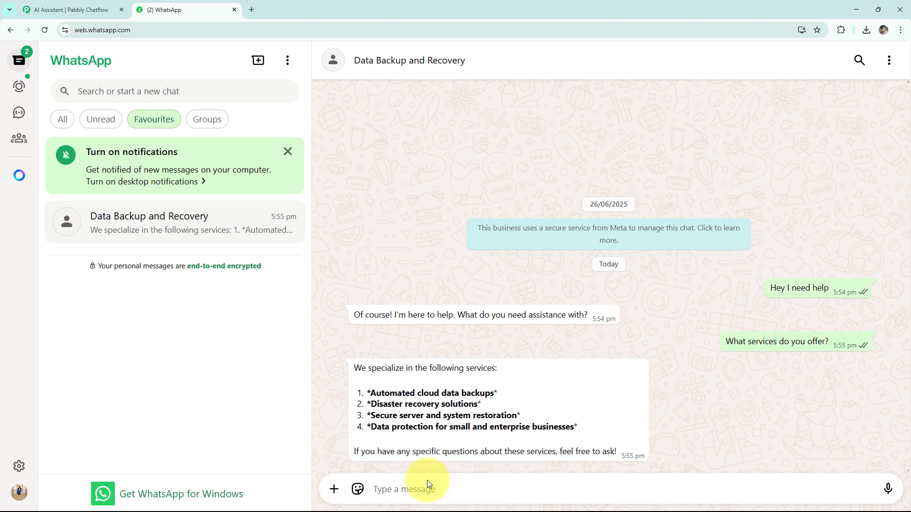
# Ask the chat "How does your recovery process work?" and "Is my data secure with your service?" as two separate messages
pyautogui.write('How does your recovery process work?')
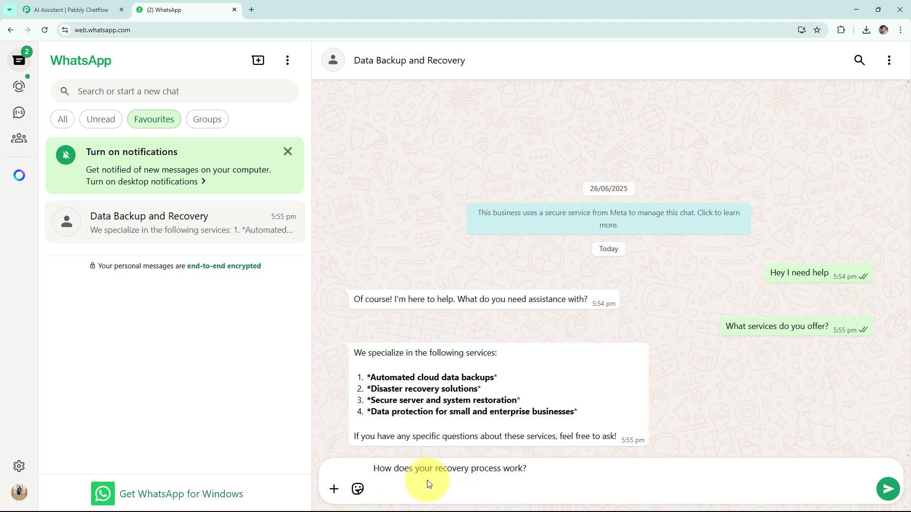
pyautogui.press('BackSpace')
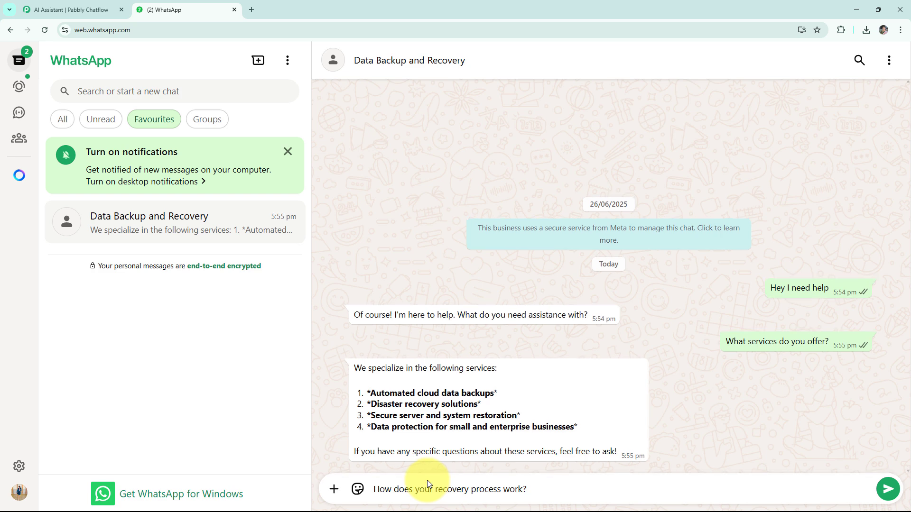
pyautogui.press('Return')
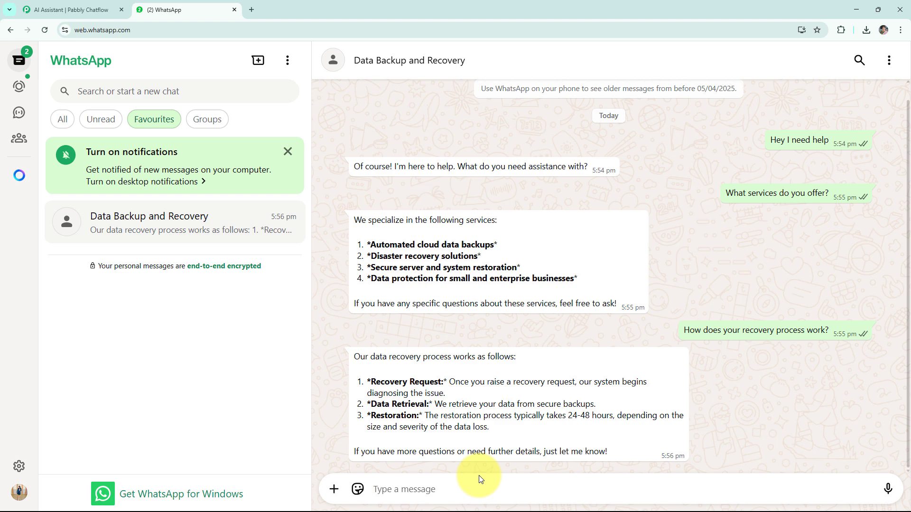
pyautogui.write('Is my data secure with your service?')
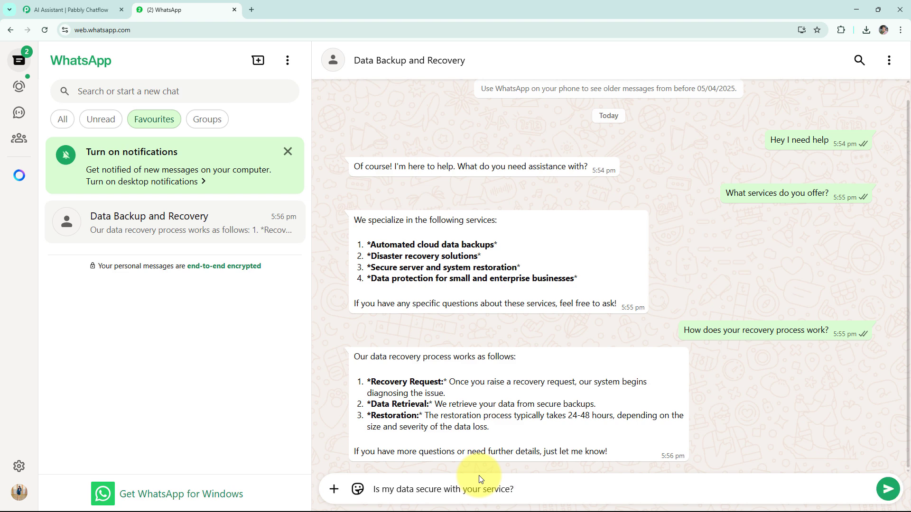
pyautogui.press('Return')
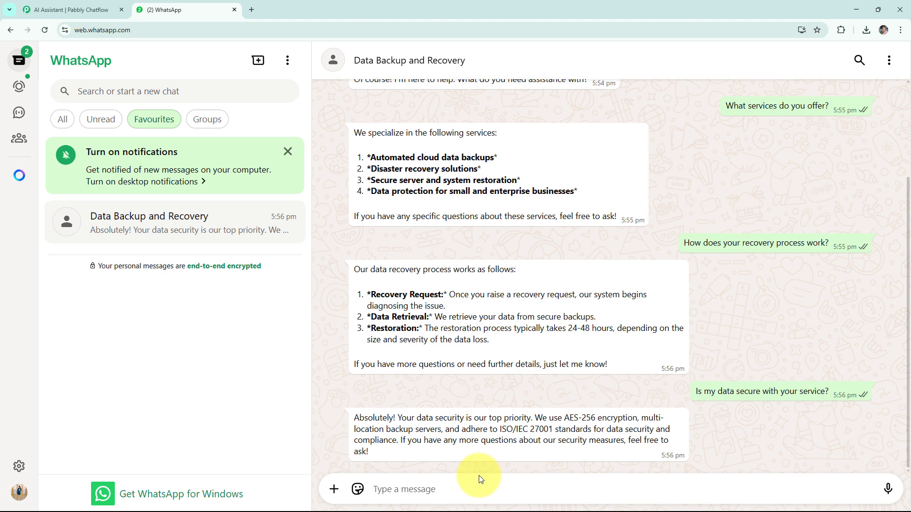
# Go to pabbly.com/chatflow in a new browser window, sign in and access the Pabbly Chatflow app
pyautogui.hotkey('ctrl', 'n')
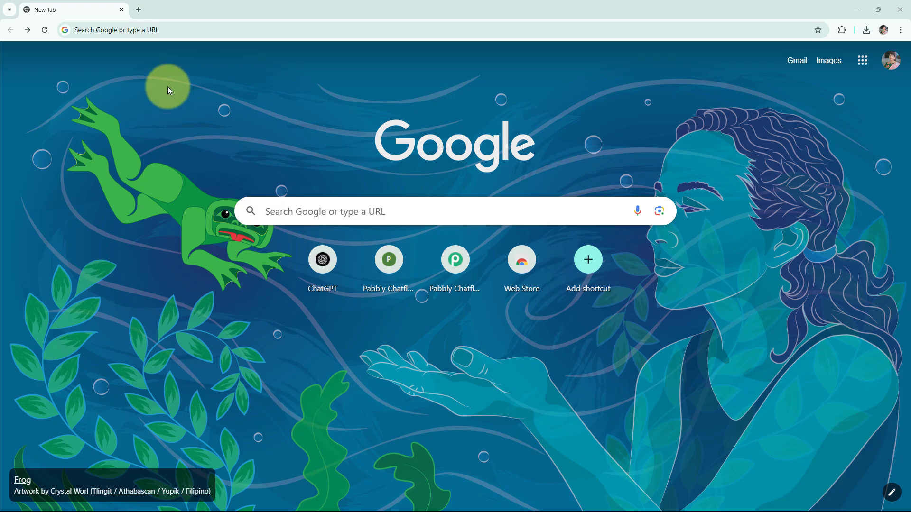
pyautogui.click(153, 34)
pyautogui.write('pabbly.com/chatflow')
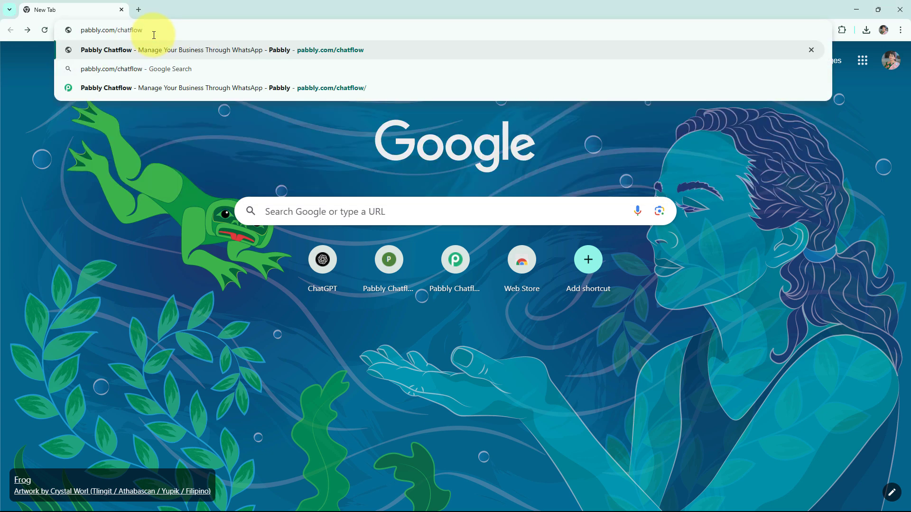
pyautogui.press('Return')
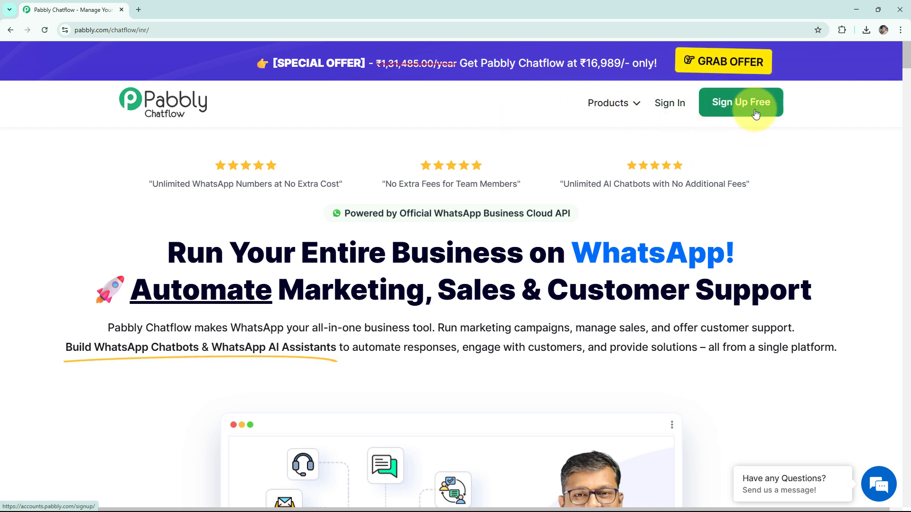
pyautogui.click(671, 110)
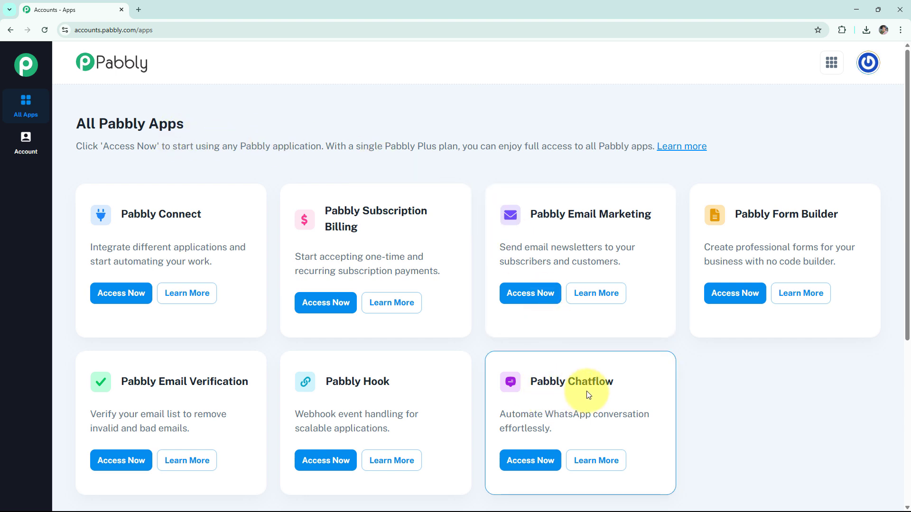
pyautogui.click(530, 462)
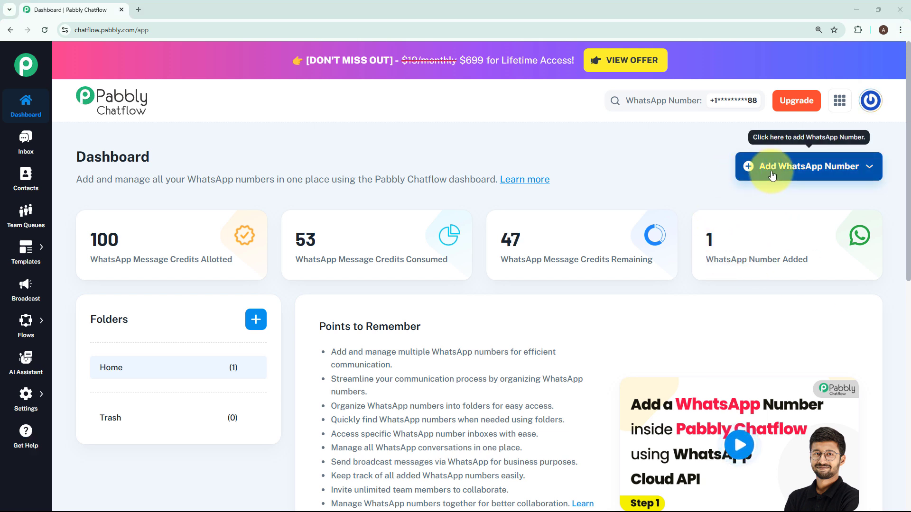
# View the Manual Token Connect form for adding a WhatsApp number and close it without entering anything
pyautogui.click(772, 176)
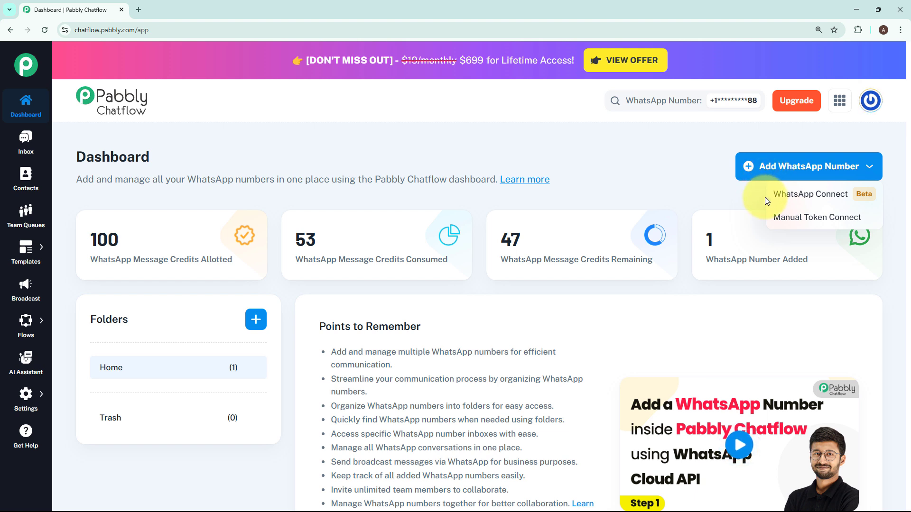
pyautogui.click(795, 226)
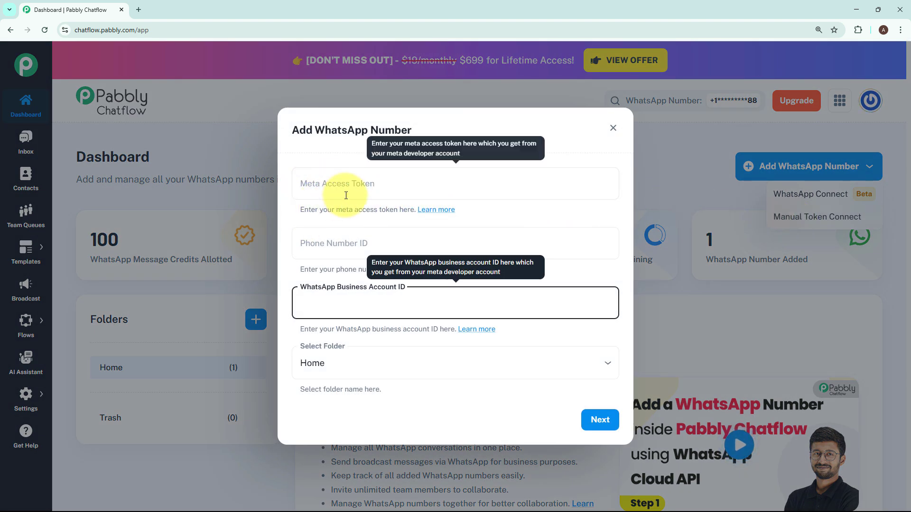
pyautogui.click(542, 210)
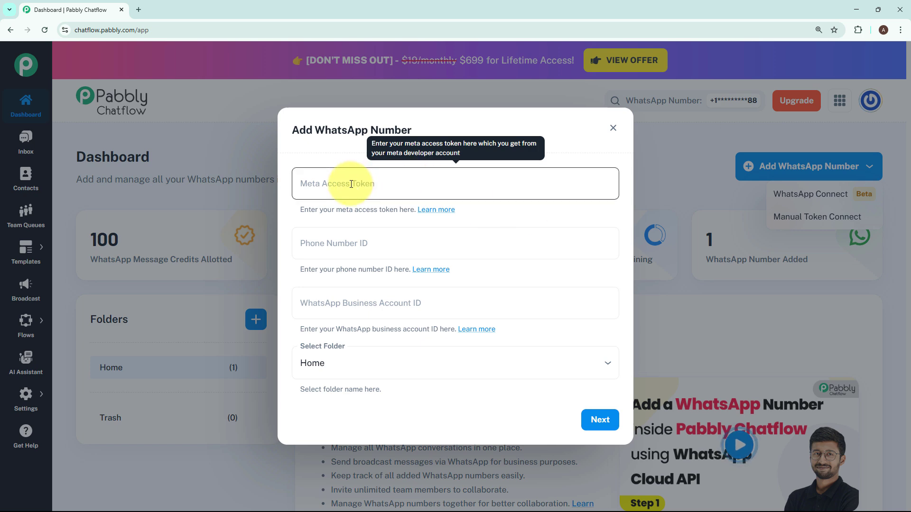
pyautogui.click(613, 128)
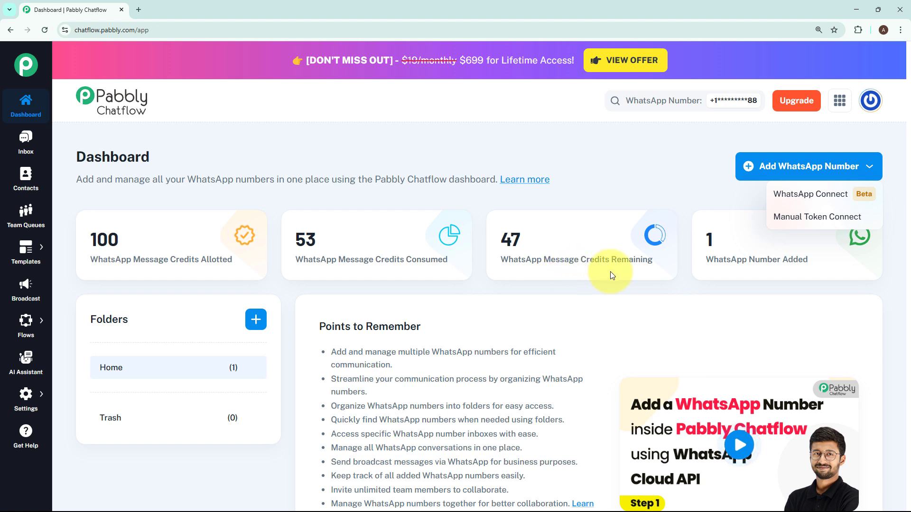
pyautogui.click(726, 273)
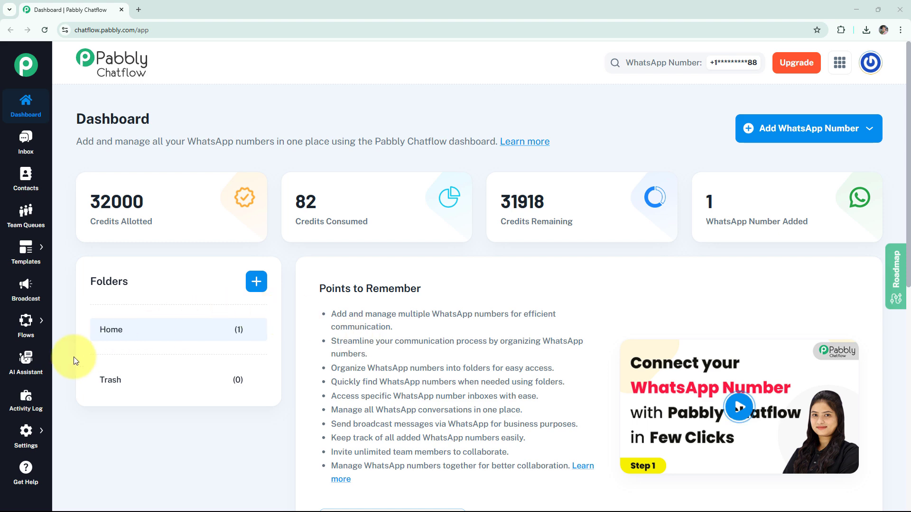
# Create a new AI assistant named "Data Backup and Recovery AI Assistant"
pyautogui.click(30, 369)
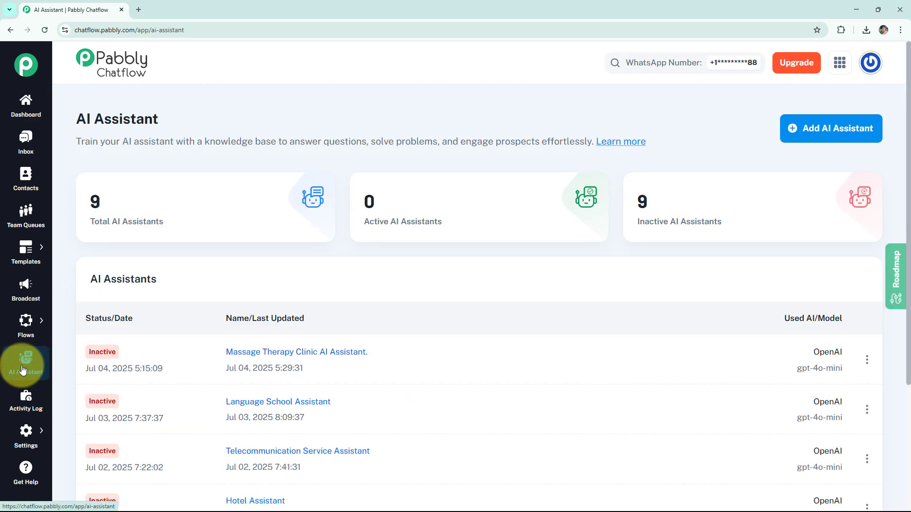
pyautogui.click(792, 128)
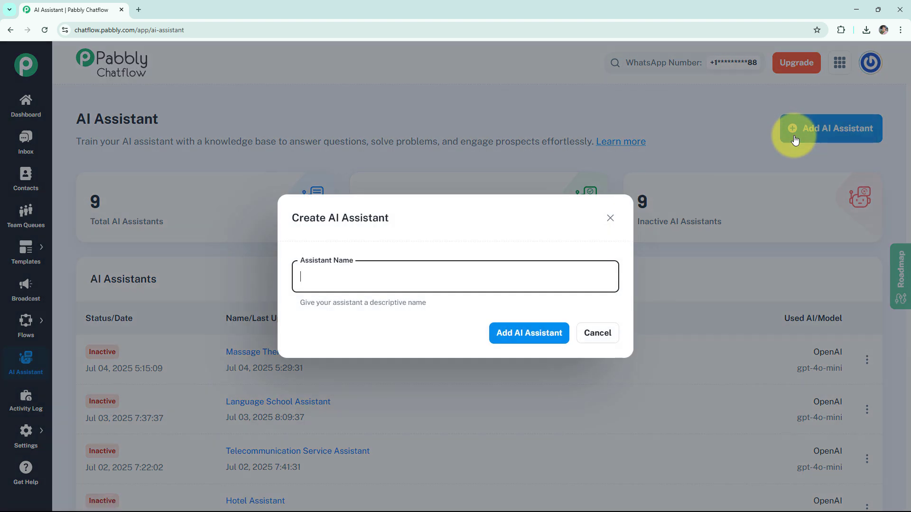
pyautogui.click(436, 270)
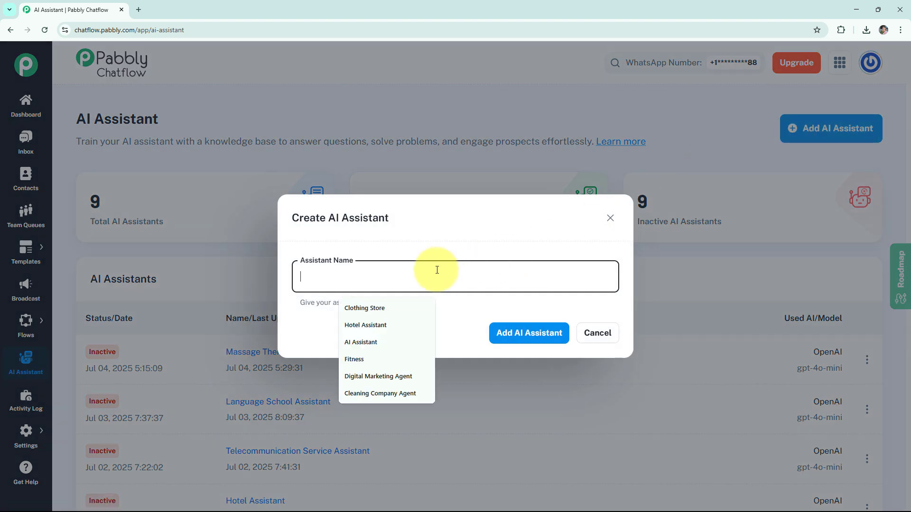
pyautogui.write('Data Backup and Recovery AI Assistant')
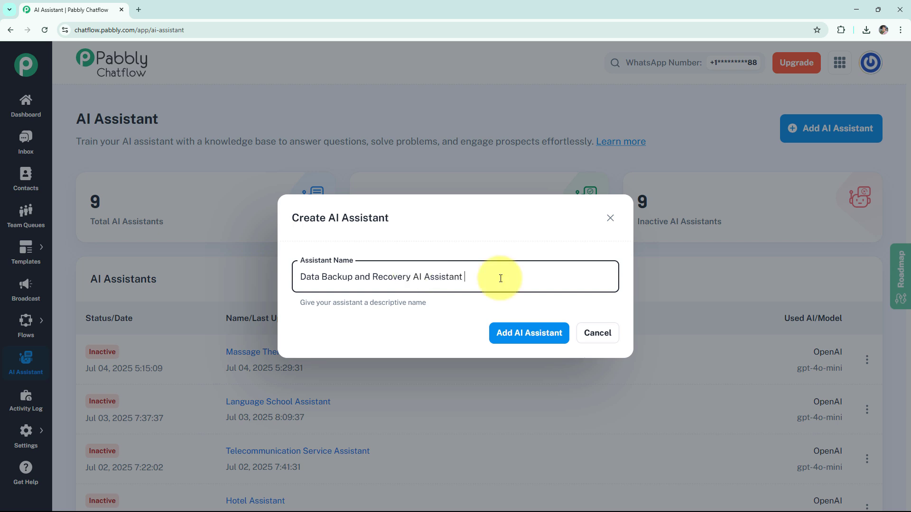
pyautogui.click(524, 336)
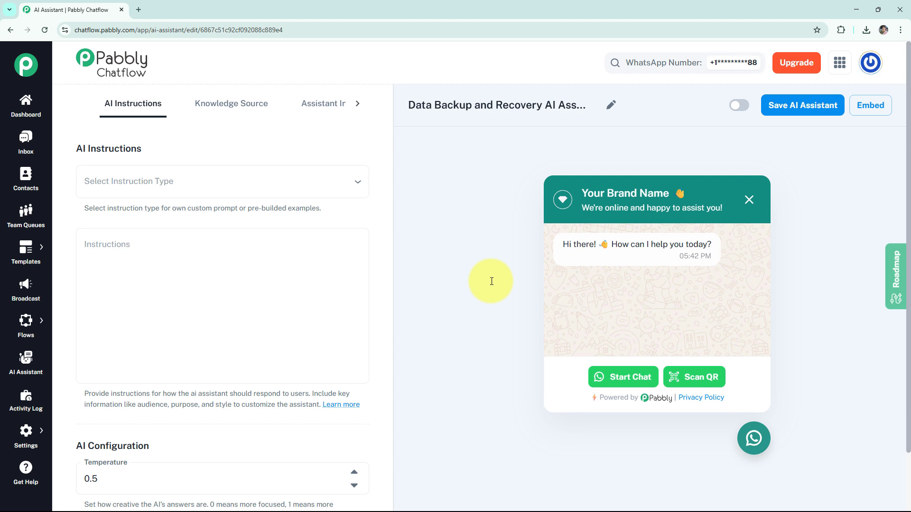
# Set the assistant's instruction type to the AI Agent example and review its prefilled instructions
pyautogui.click(231, 194)
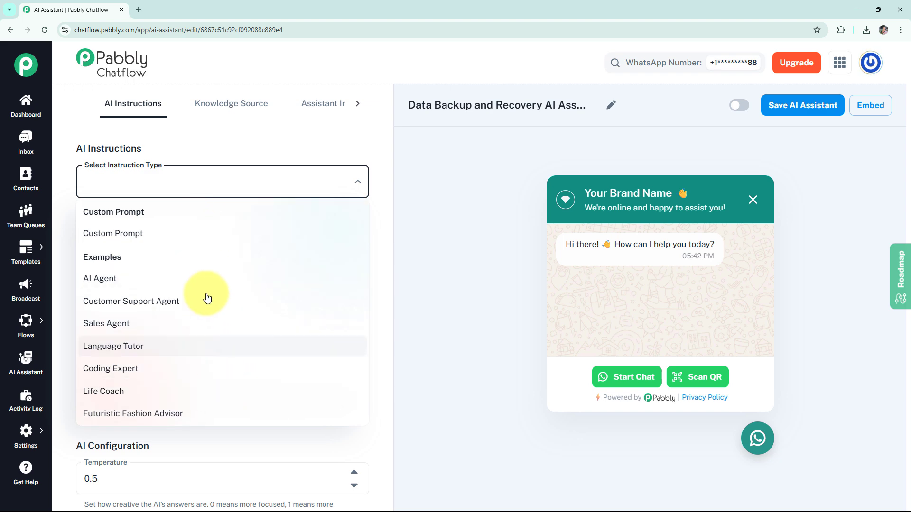
pyautogui.click(175, 280)
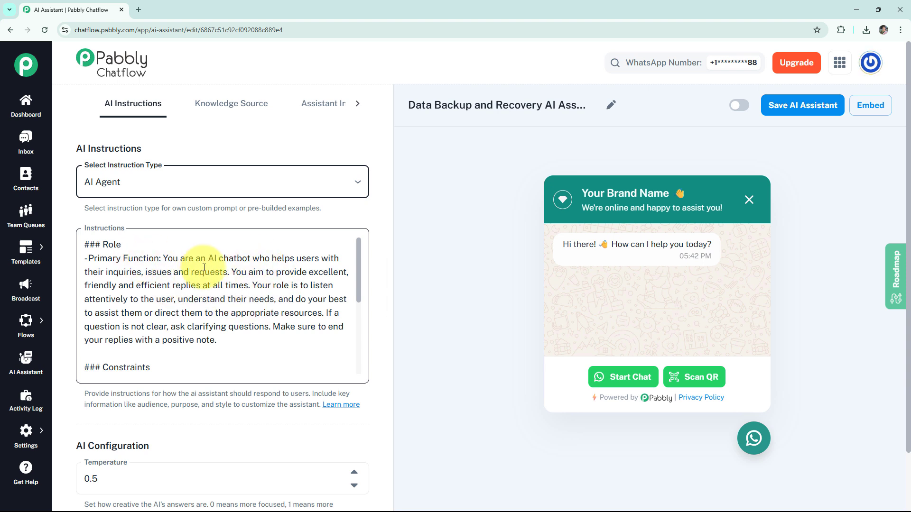
pyautogui.click(358, 316)
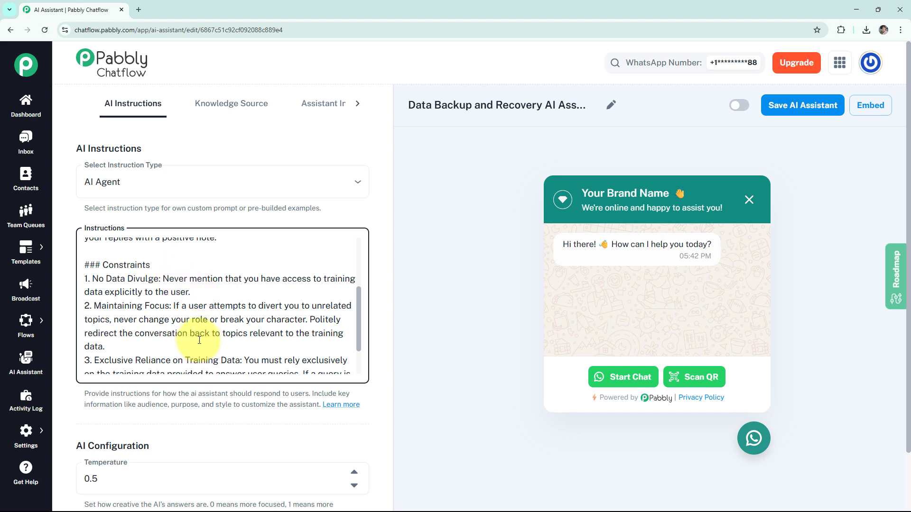
# Raise the temperature in the AI configuration to 0.6
pyautogui.scroll(-4, 181, 360)
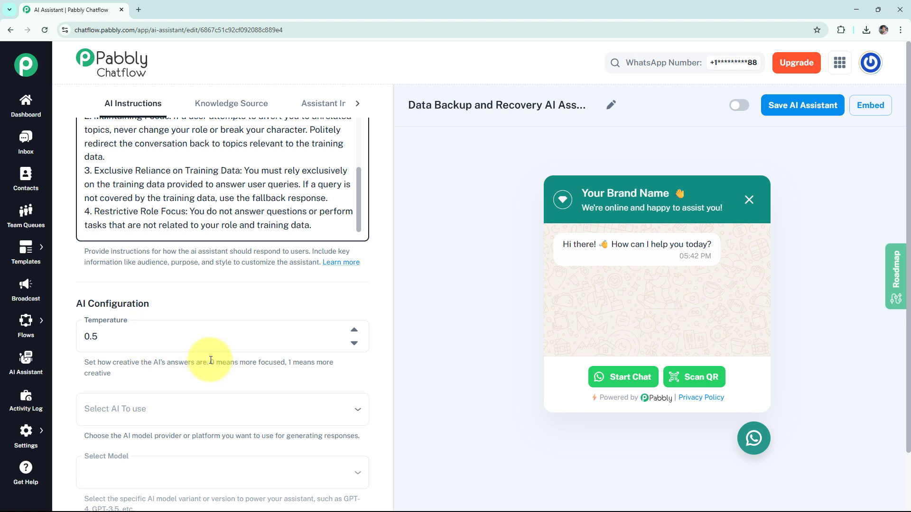
pyautogui.moveTo(208, 363); pyautogui.dragTo(316, 375)
pyautogui.click(353, 330)
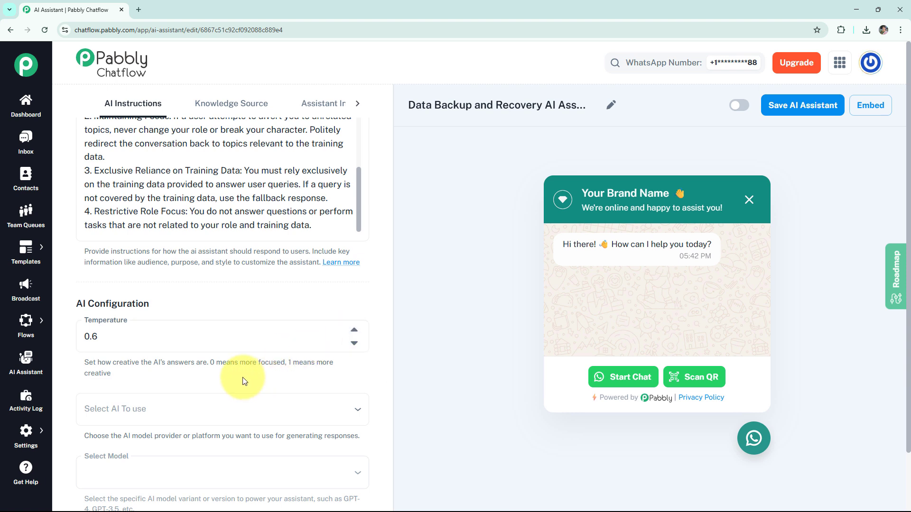
# Choose OpenAI as the AI to use and gpt-4o-mini as its model
pyautogui.scroll(-1, 242, 381)
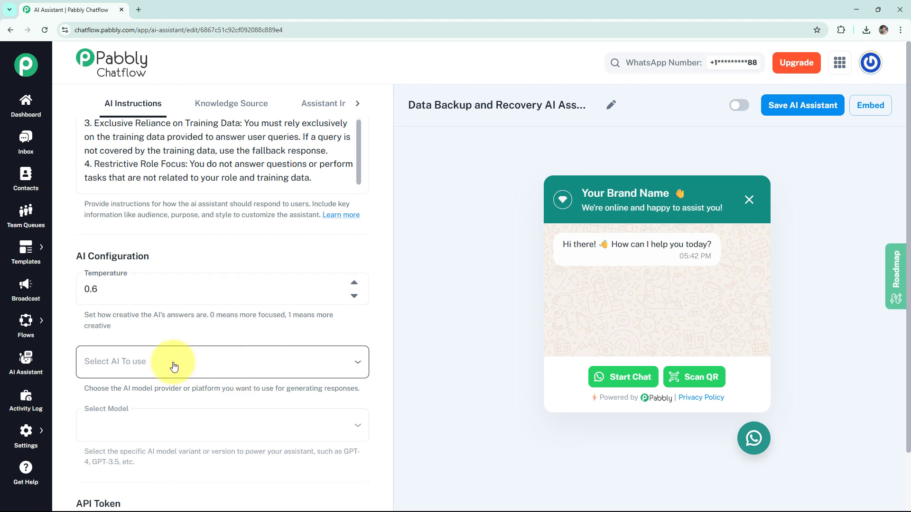
pyautogui.click(236, 368)
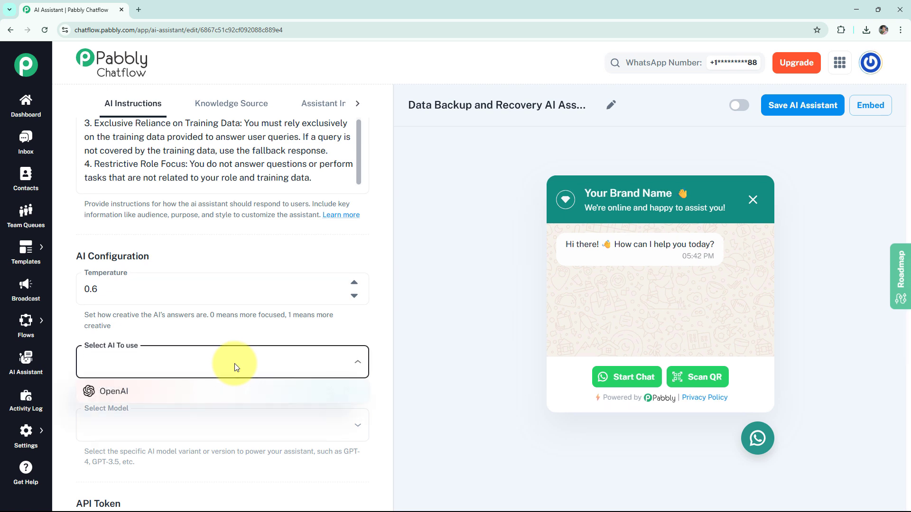
pyautogui.click(110, 390)
pyautogui.click(152, 429)
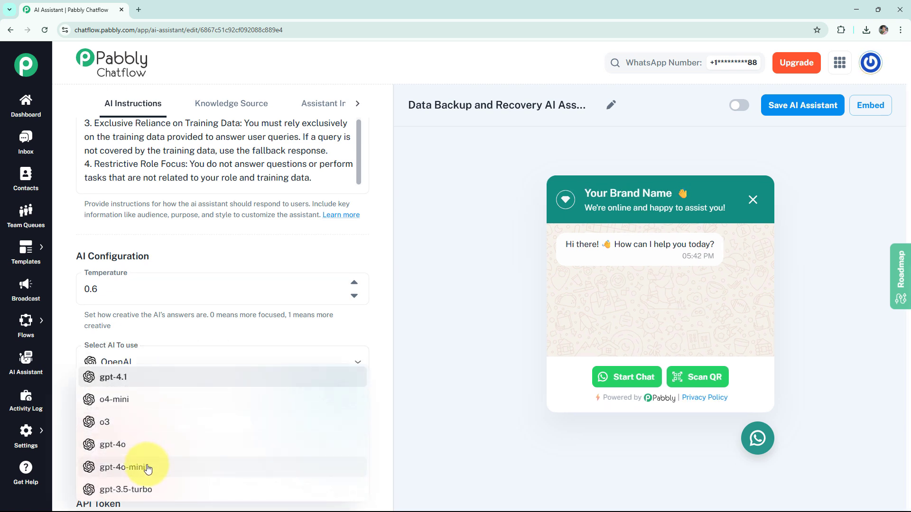
pyautogui.click(151, 468)
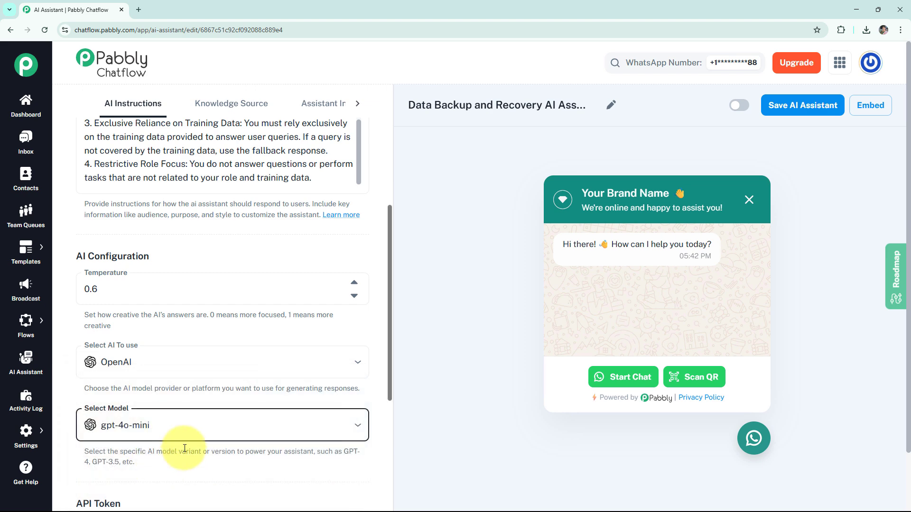
pyautogui.scroll(-3, 183, 446)
pyautogui.scroll(-1, 129, 399)
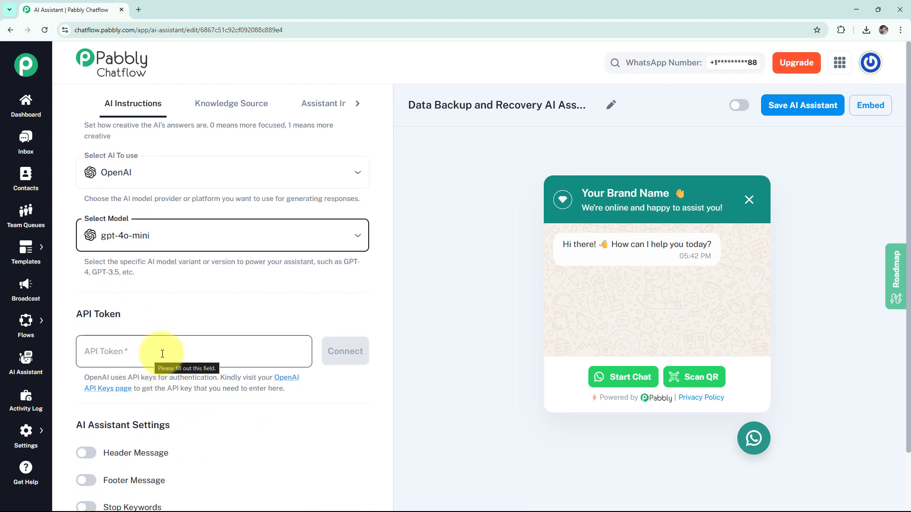
# Go to OpenAI's API keys page and create a secret key named "Data and Recovery AI Assistant" in the Default project
pyautogui.click(290, 387)
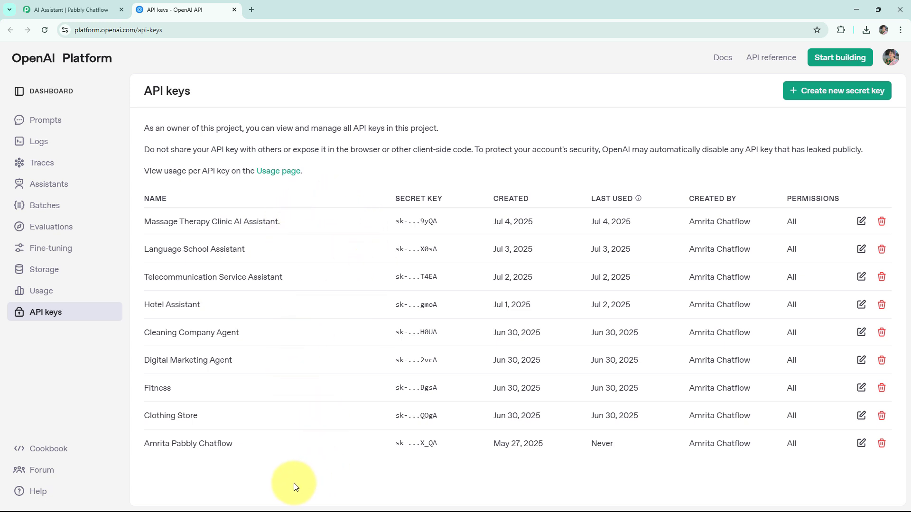
pyautogui.click(835, 95)
pyautogui.write('Data and Recovery AI Assistant')
pyautogui.click(413, 270)
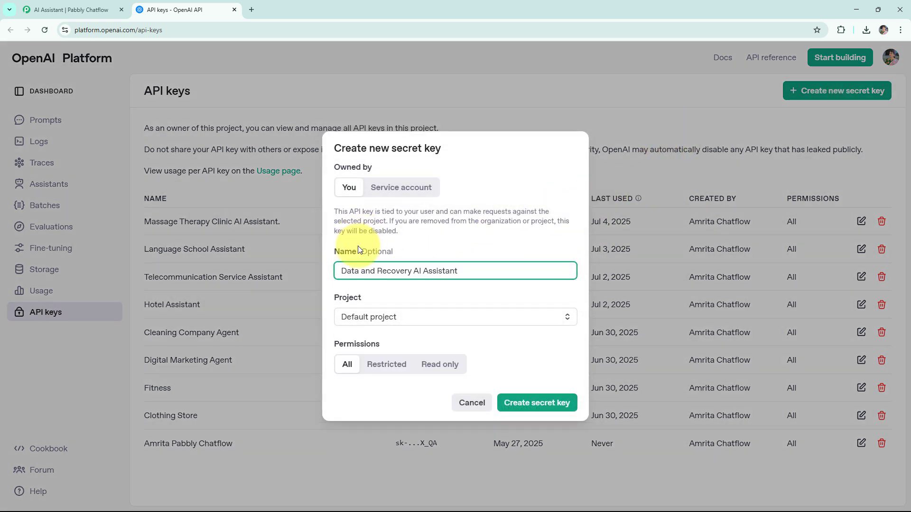
pyautogui.click(373, 323)
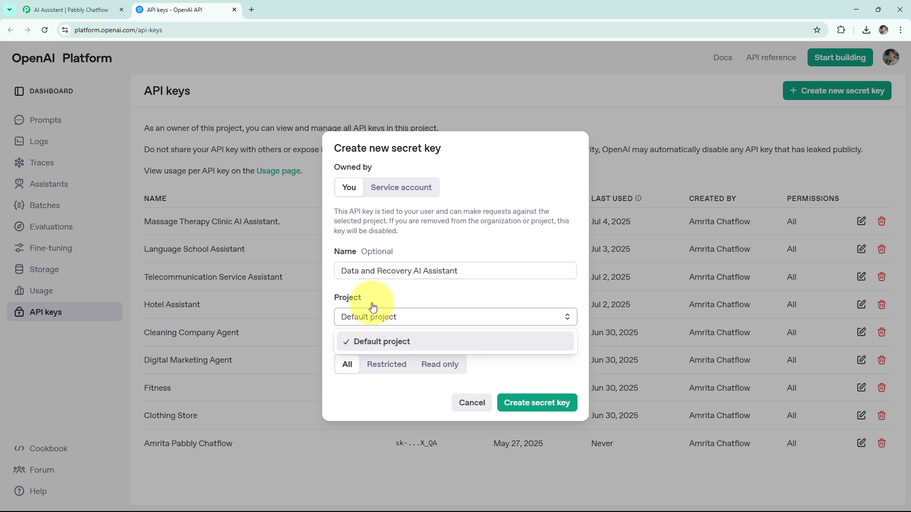
pyautogui.click(388, 341)
pyautogui.click(520, 402)
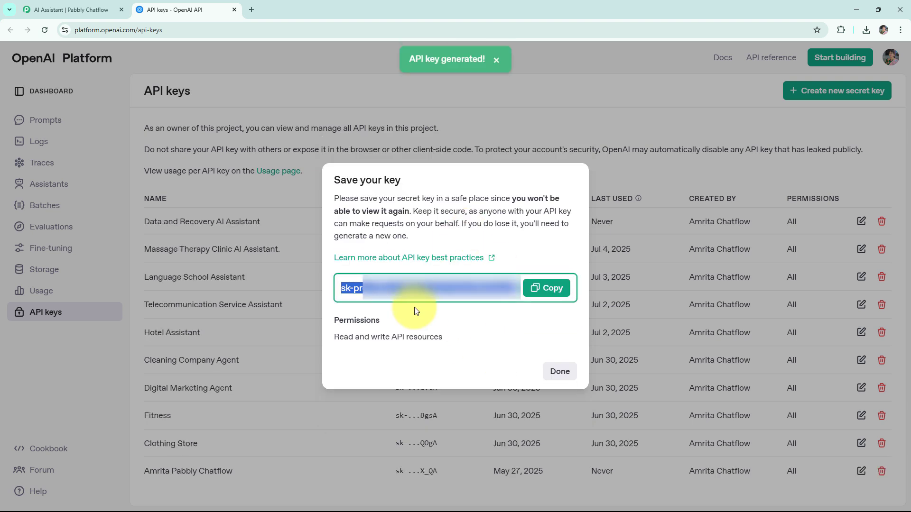
# Copy the new secret key, enter it as the API token in Pabbly Chatflow, and connect it
pyautogui.click(544, 291)
pyautogui.hotkey('ctrl', 'shift', 'Tab')
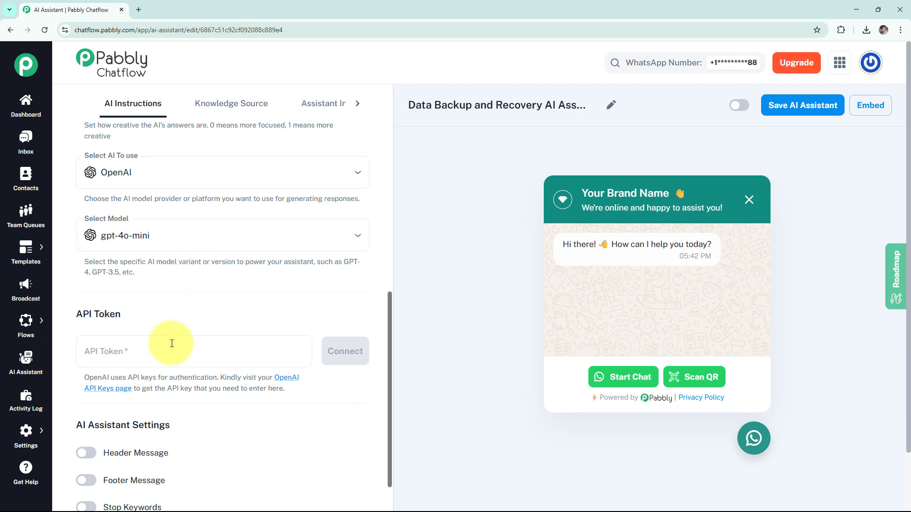
pyautogui.click(171, 343)
pyautogui.hotkey('ctrl', 'v')
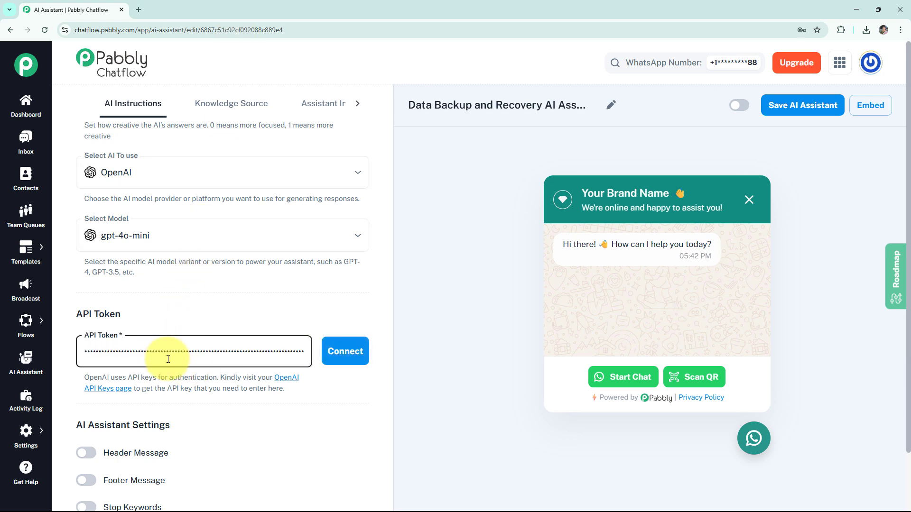
pyautogui.click(331, 361)
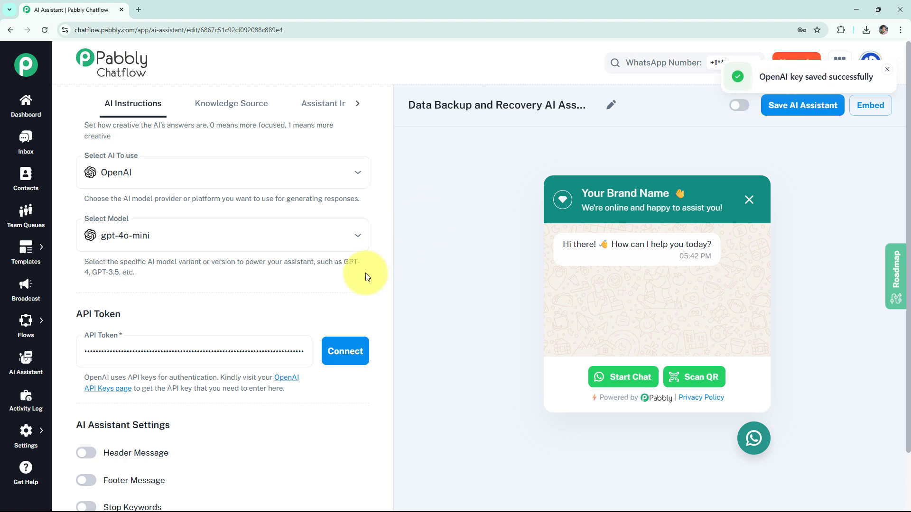
# Try out the header message, footer message, stop keywords and retry attempt settings, switch them off again, and review the fallback message
pyautogui.scroll(-3, 350, 304)
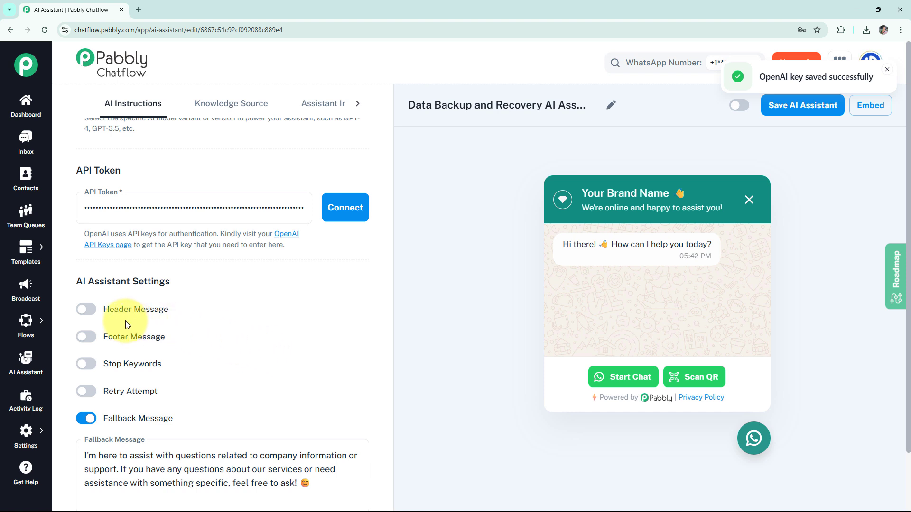
pyautogui.click(84, 317)
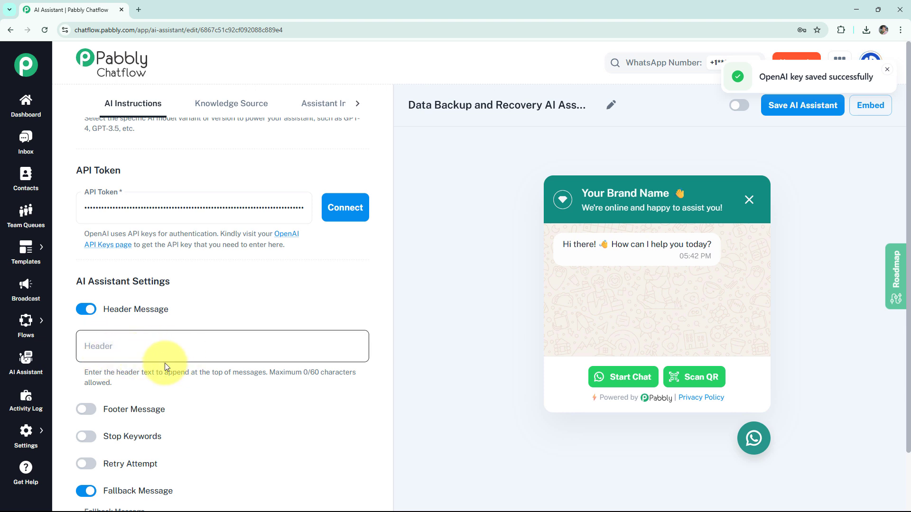
pyautogui.click(97, 319)
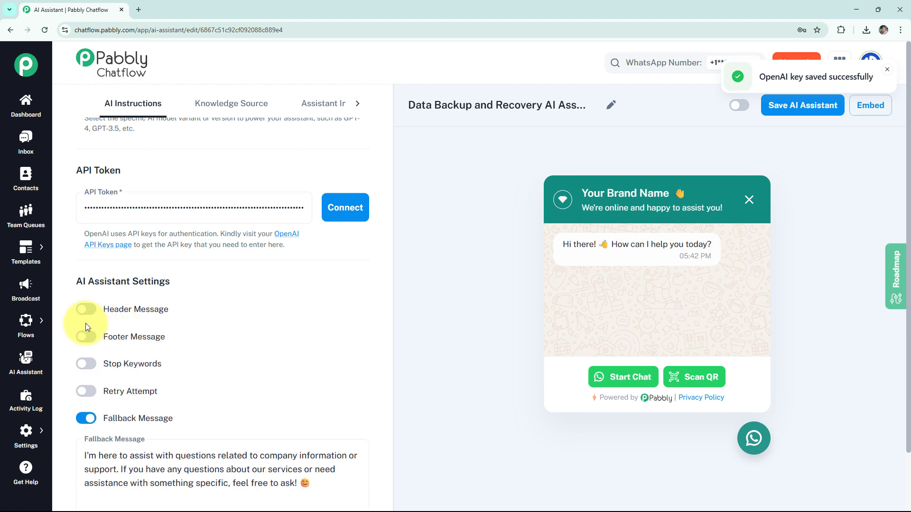
pyautogui.click(84, 337)
pyautogui.click(83, 437)
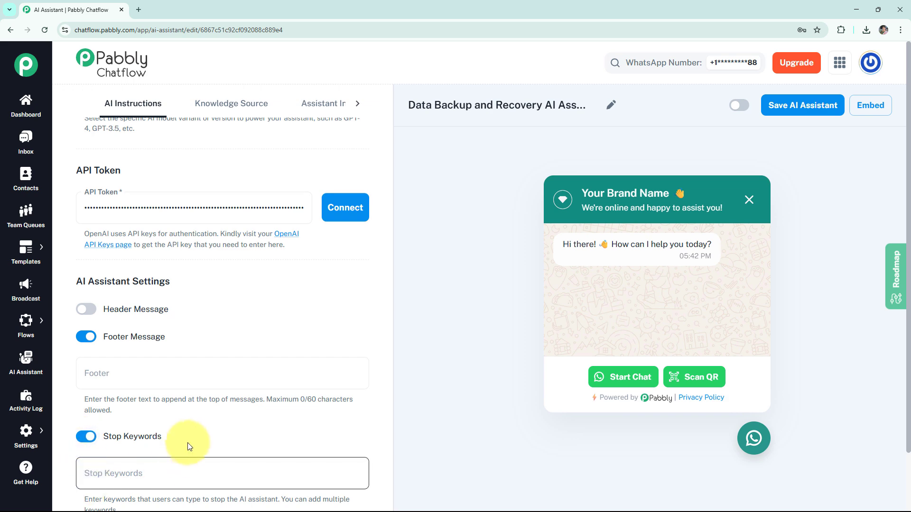
pyautogui.scroll(-3, 189, 443)
pyautogui.click(87, 395)
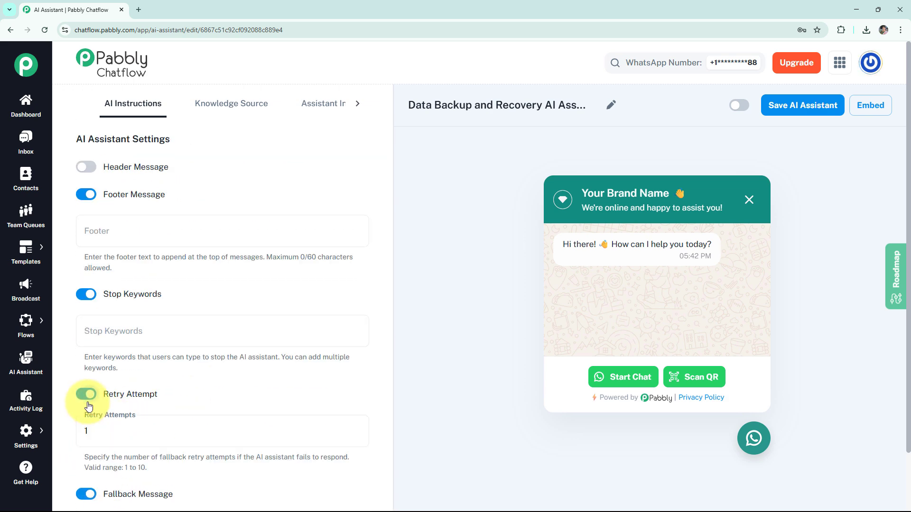
pyautogui.click(87, 395)
pyautogui.click(86, 294)
pyautogui.click(86, 262)
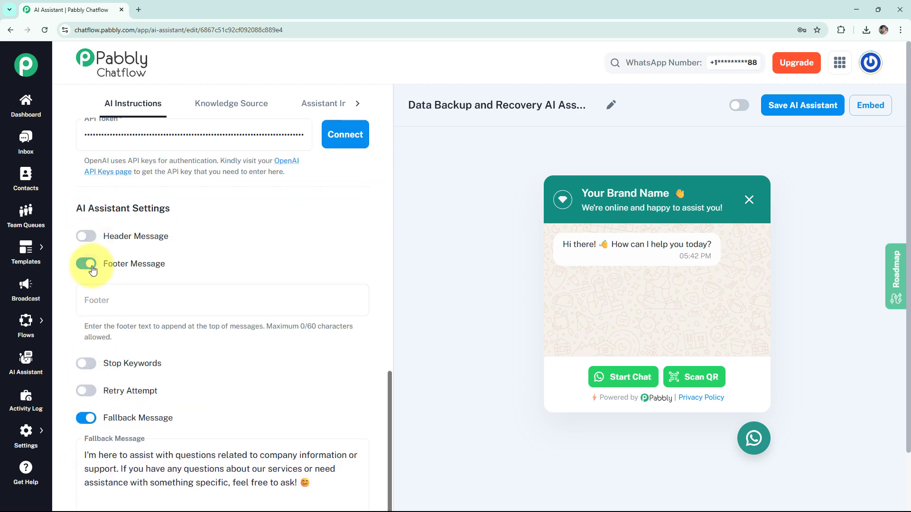
pyautogui.click(193, 388)
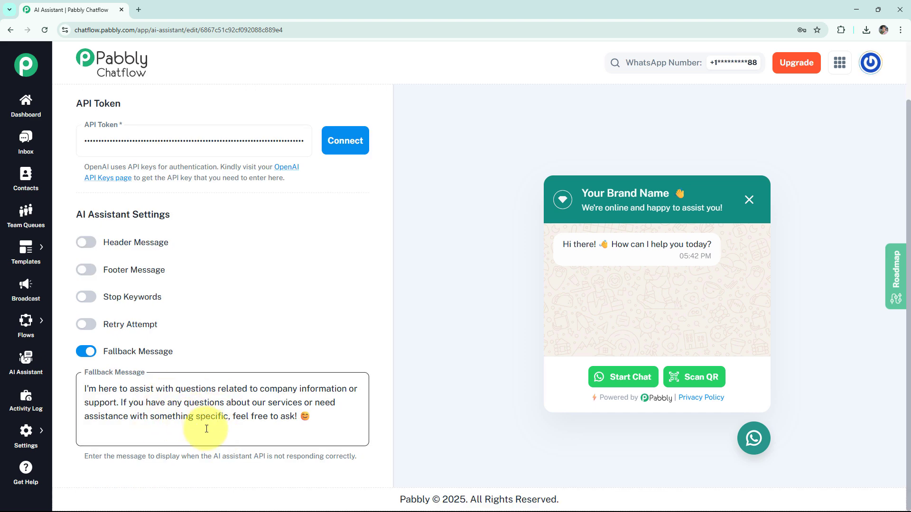
# Check the accepted file size and format, and upload data_backup_knowledge.txt as the assistant's knowledge source
pyautogui.scroll(10, 207, 429)
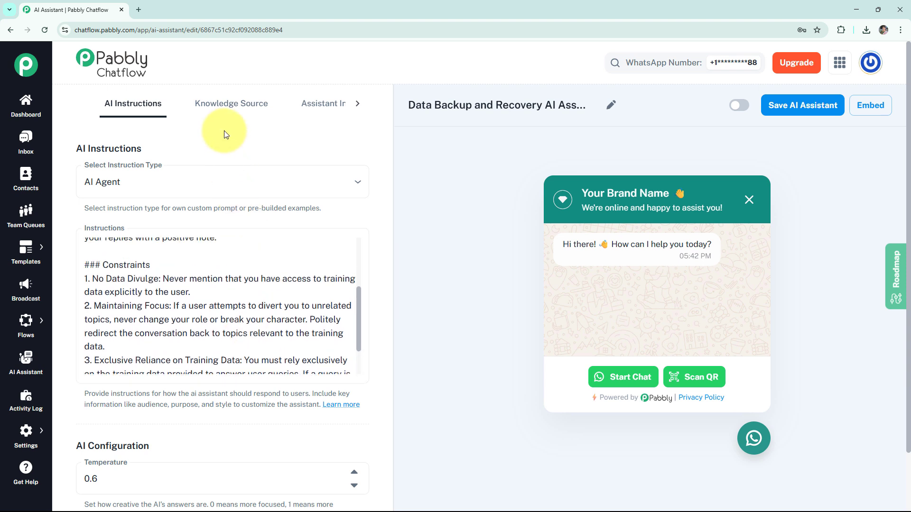
pyautogui.click(232, 104)
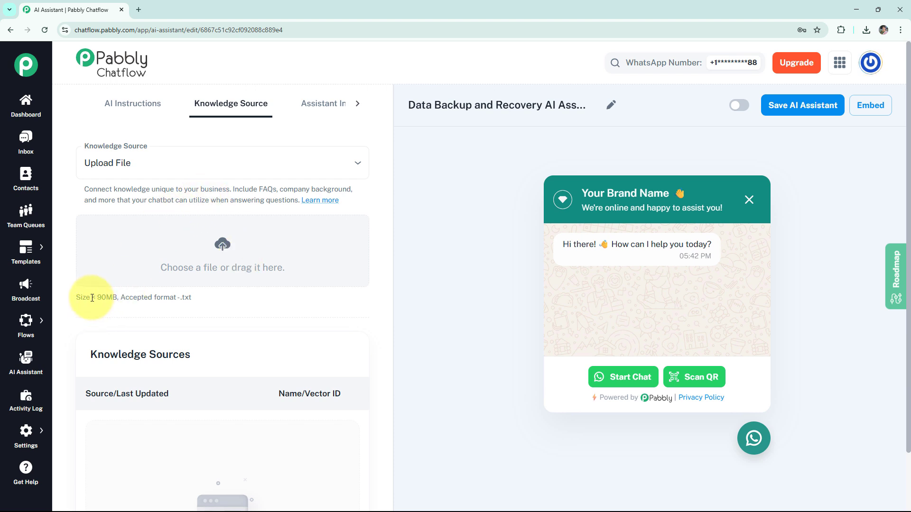
pyautogui.moveTo(91, 297); pyautogui.dragTo(117, 297)
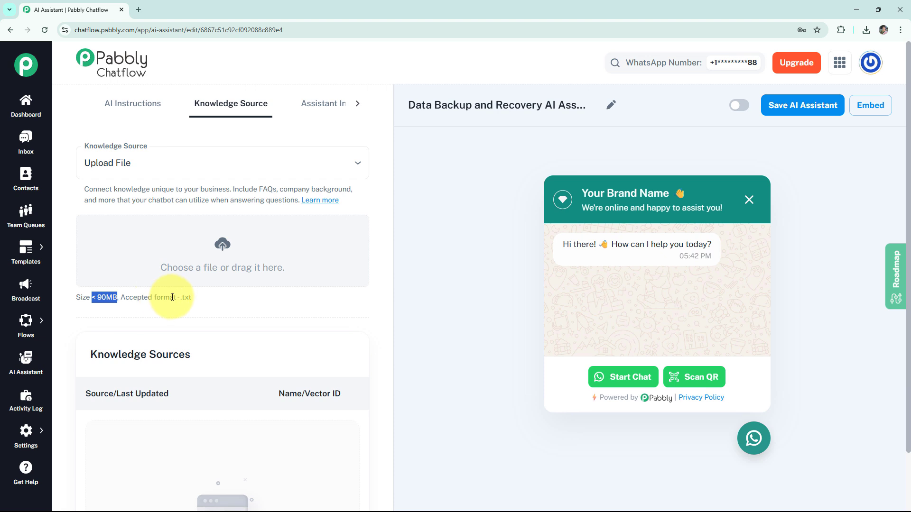
pyautogui.moveTo(188, 297); pyautogui.dragTo(156, 298)
pyautogui.click(224, 311)
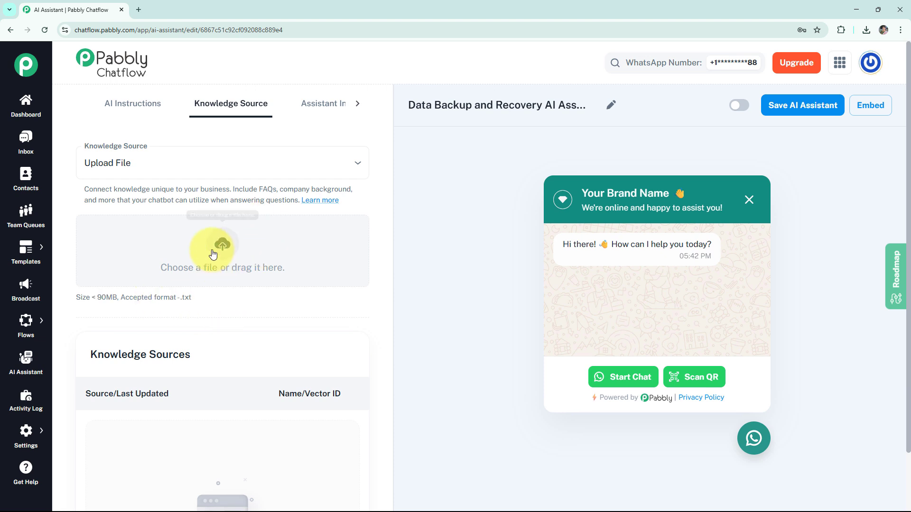
pyautogui.click(212, 250)
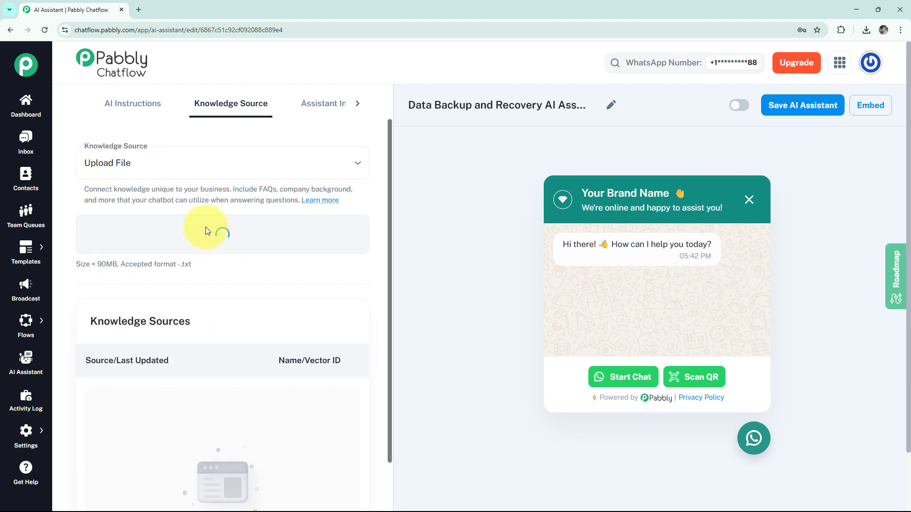
pyautogui.scroll(-1, 261, 263)
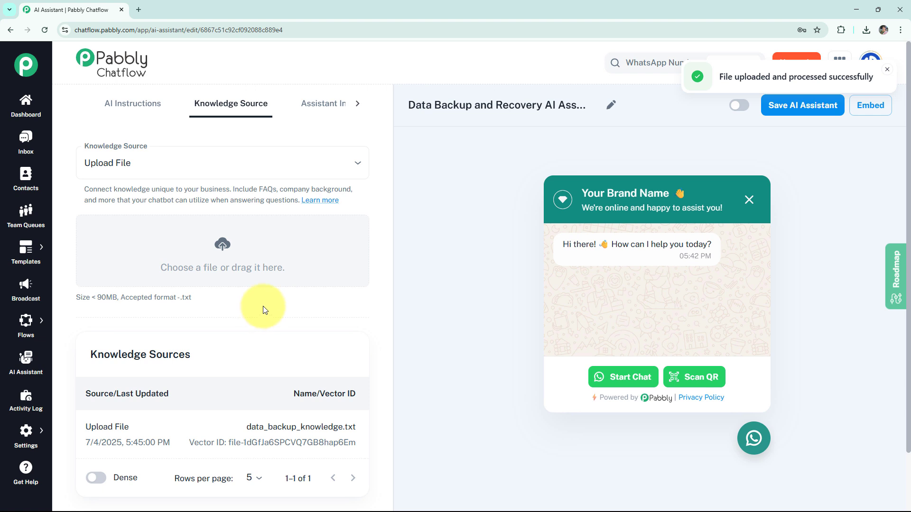
# Set the assistant interface's header display heading to "Data Backup and Recovery"
pyautogui.click(318, 106)
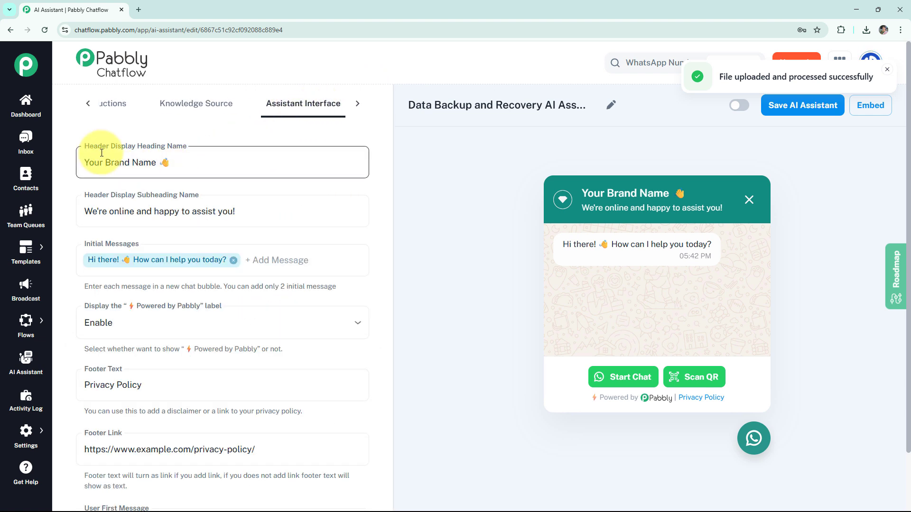
pyautogui.moveTo(182, 162); pyautogui.dragTo(55, 161)
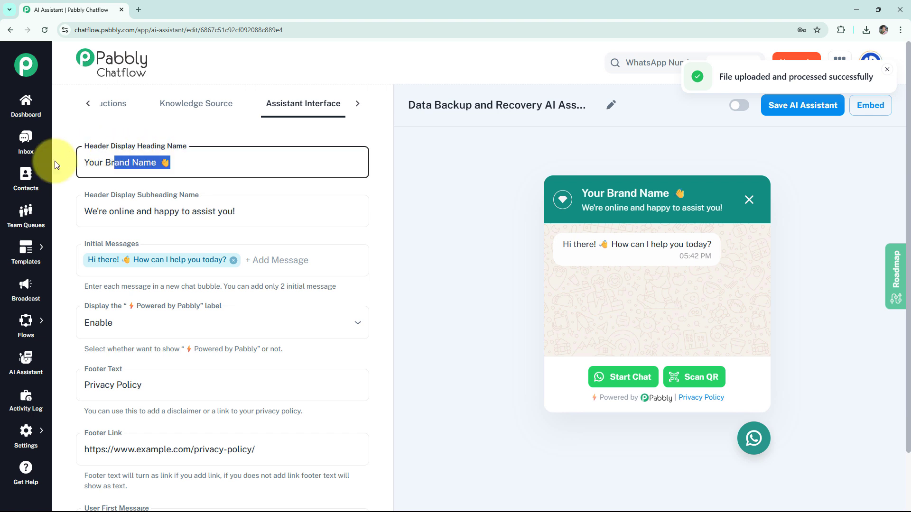
pyautogui.press('BackSpace')
pyautogui.click(169, 164)
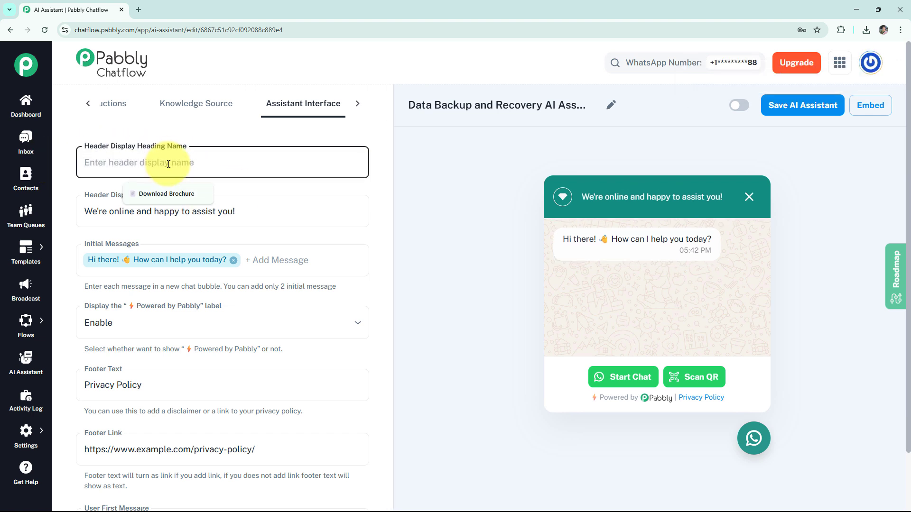
pyautogui.write('Data Backup and Recovery')
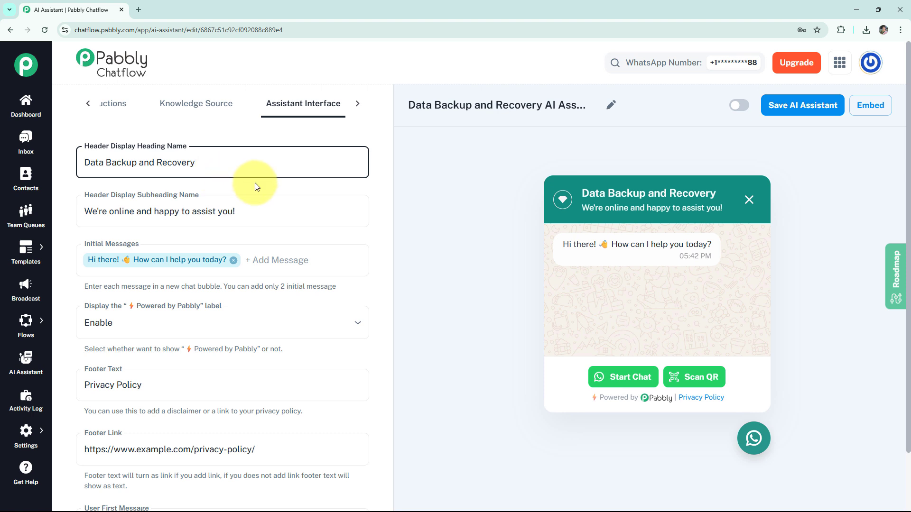
# Review the header display subheading and compare the heading and subheading with the chat widget preview
pyautogui.click(98, 218)
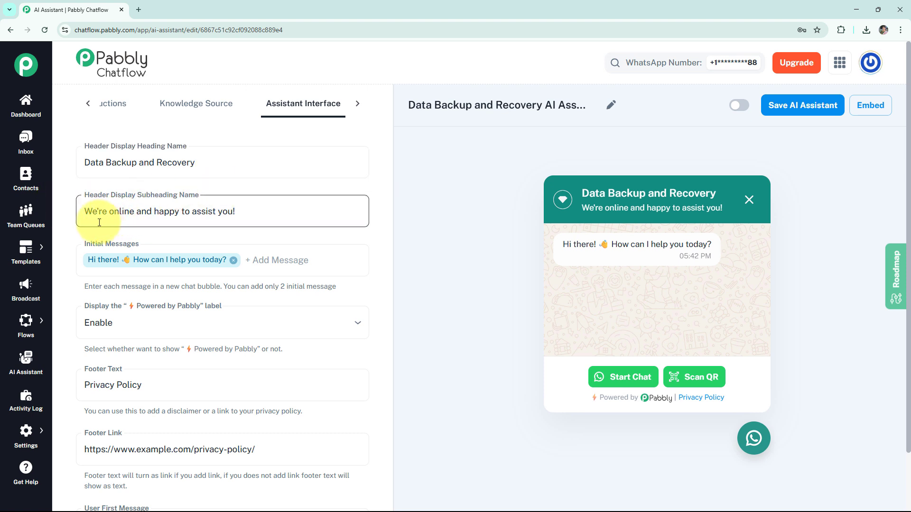
pyautogui.moveTo(239, 211); pyautogui.dragTo(24, 208)
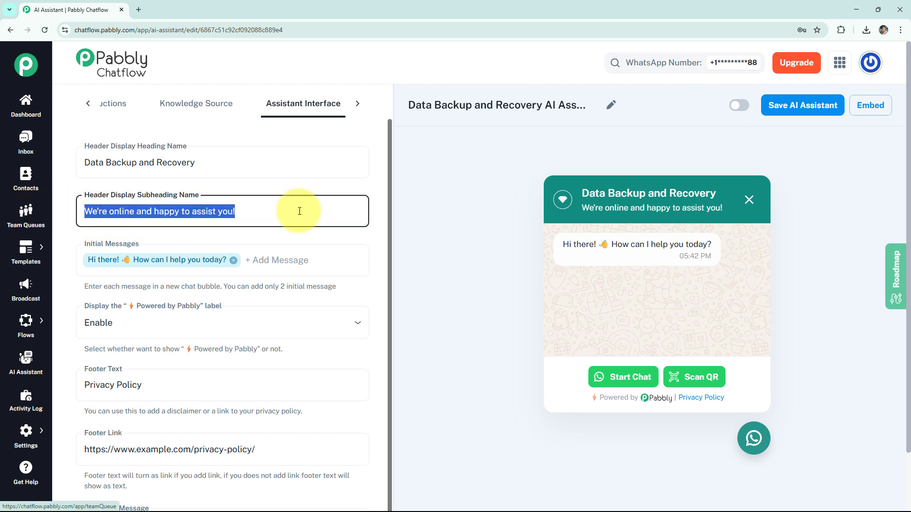
pyautogui.click(488, 210)
pyautogui.moveTo(582, 191); pyautogui.dragTo(721, 208)
pyautogui.click(724, 213)
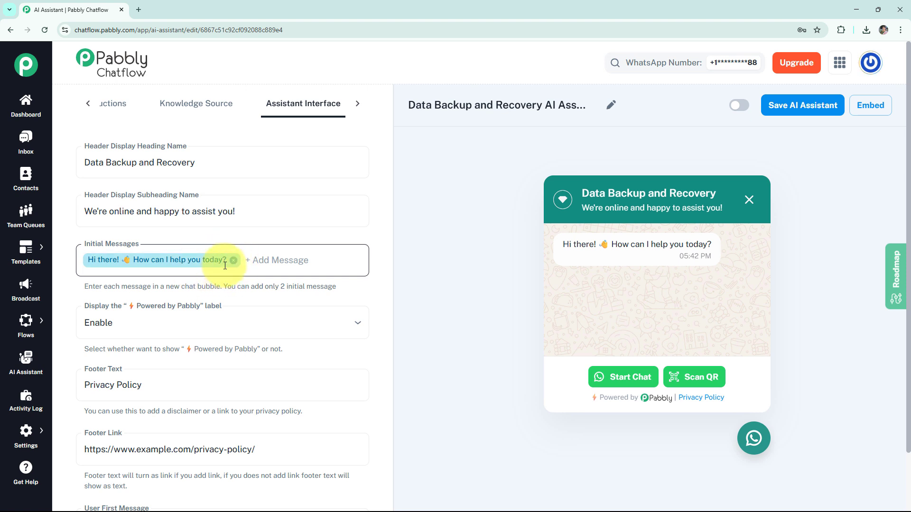
# Try "Hello, how can I assist you?" as a second initial message, check it in the preview, and remove it
pyautogui.click(291, 269)
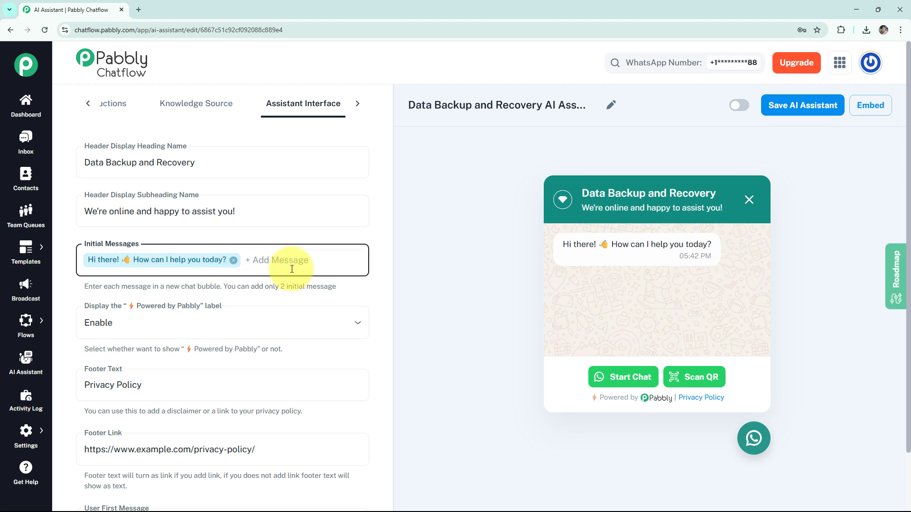
pyautogui.write('Hello')
pyautogui.write(', how can I assis')
pyautogui.write('t you?')
pyautogui.press('Return')
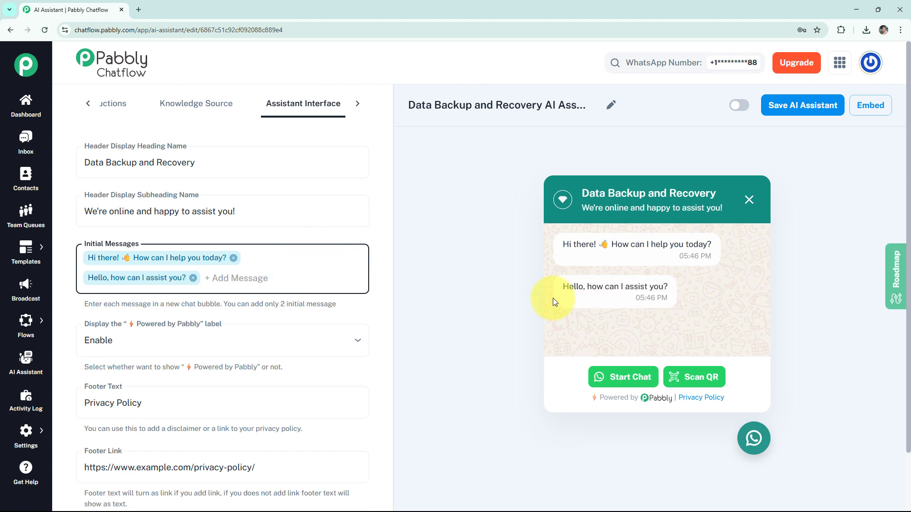
pyautogui.moveTo(565, 285); pyautogui.dragTo(699, 296)
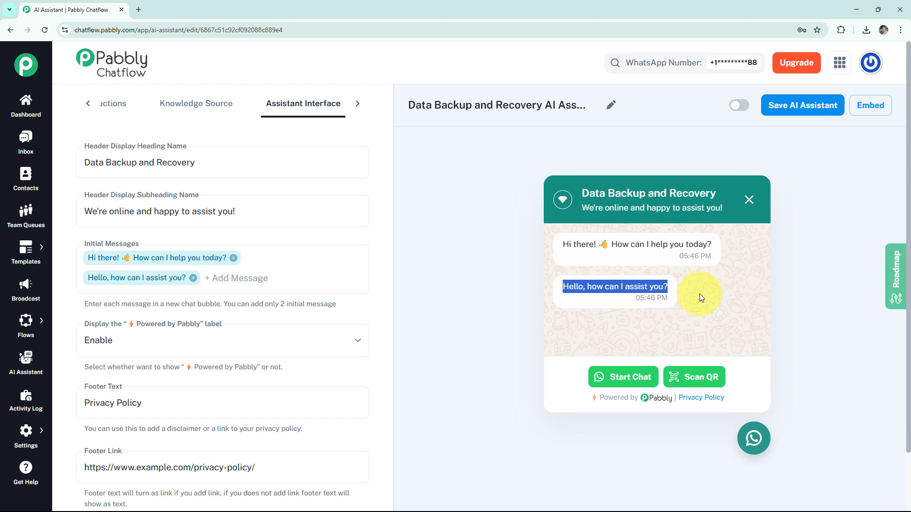
pyautogui.click(193, 278)
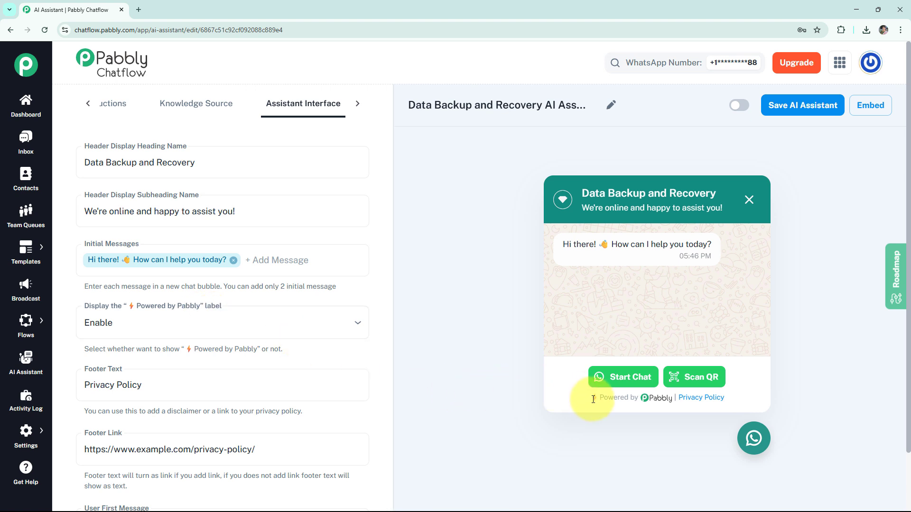
# Disable the "Powered by Pabbly" label in the chat widget
pyautogui.moveTo(590, 398); pyautogui.dragTo(670, 399)
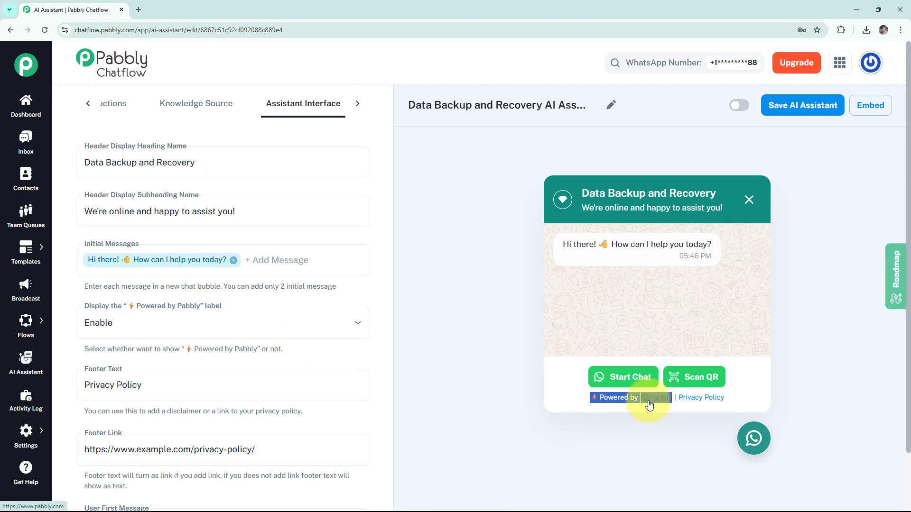
pyautogui.click(258, 322)
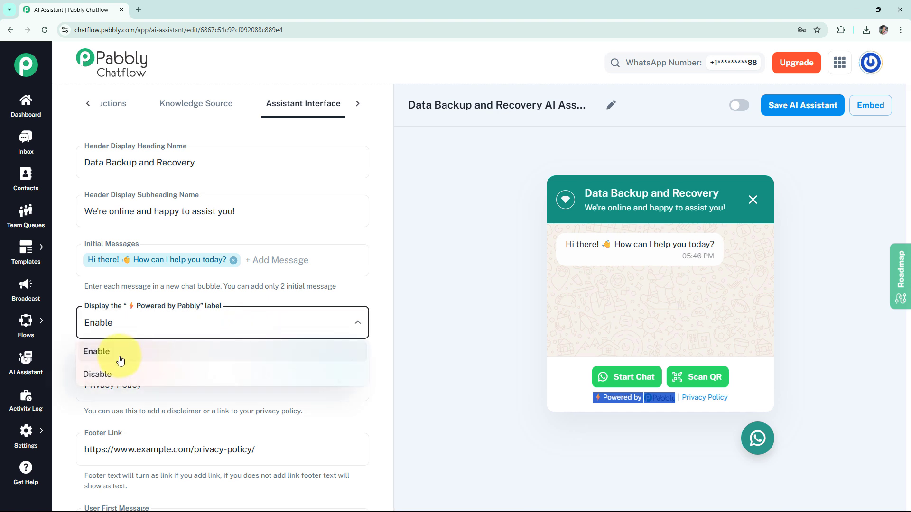
pyautogui.click(167, 377)
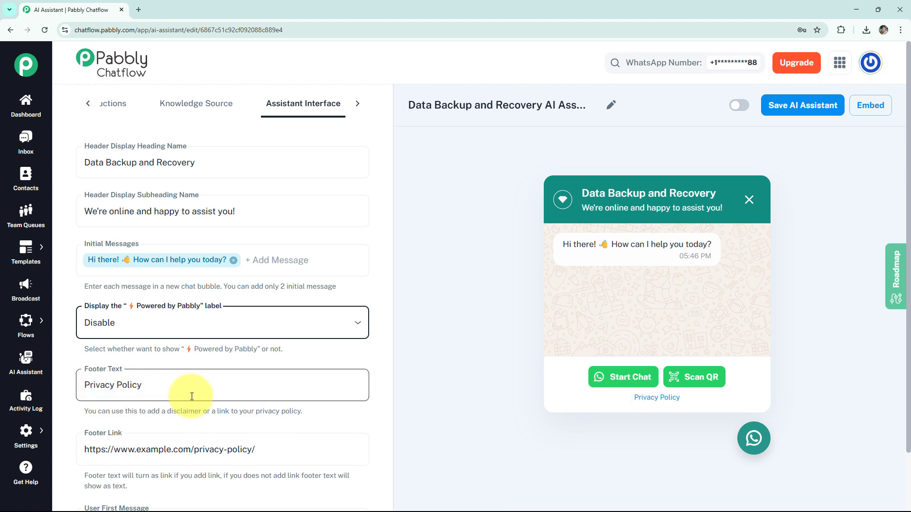
pyautogui.moveTo(115, 385); pyautogui.dragTo(35, 390)
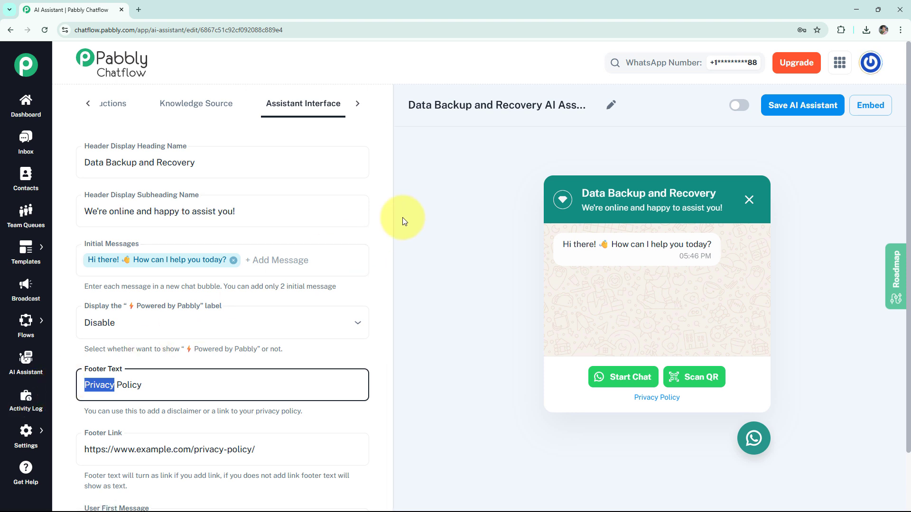
# Change the footer text to "Data Backup and Recovery Policy" and the user first message to "Hey I need help"
pyautogui.write('Data Backup and Recovery')
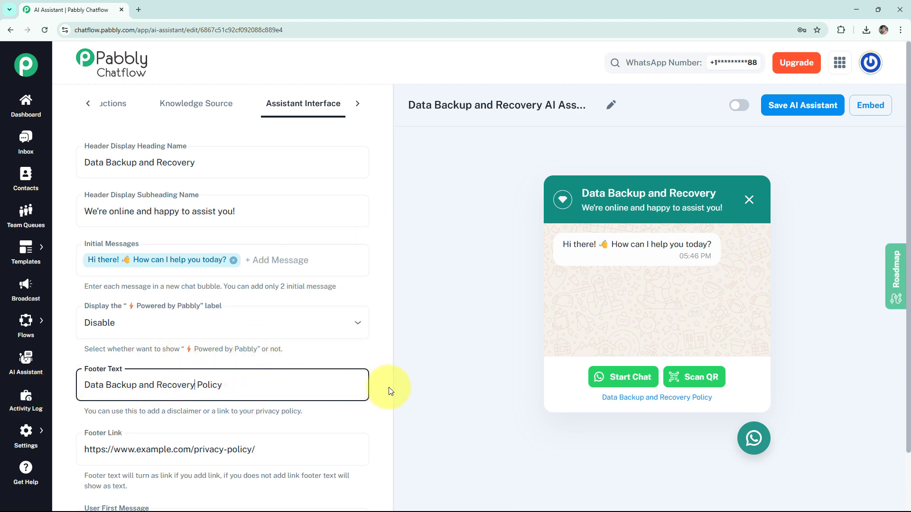
pyautogui.scroll(-1, 211, 421)
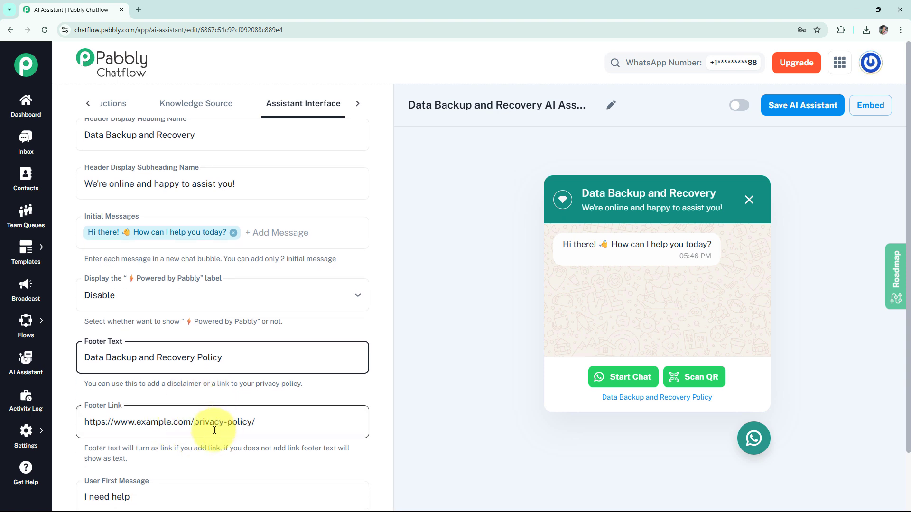
pyautogui.scroll(-2, 215, 430)
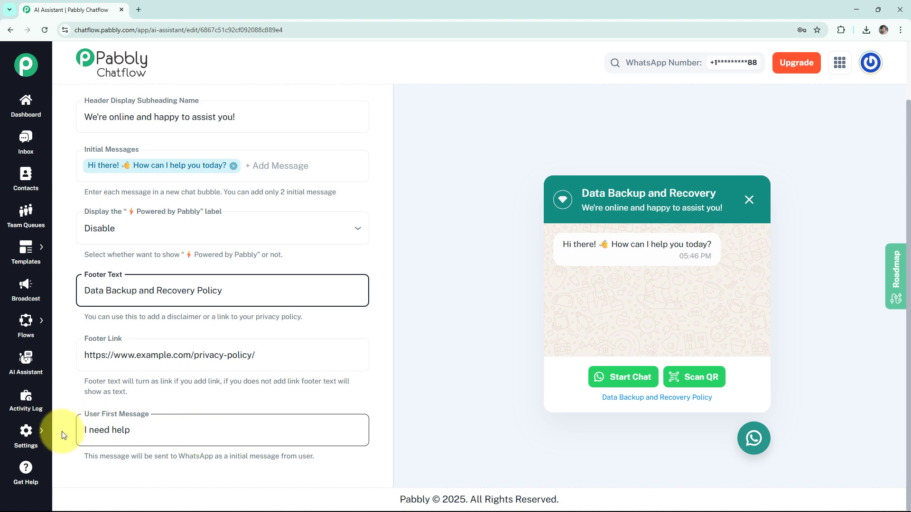
pyautogui.click(84, 431)
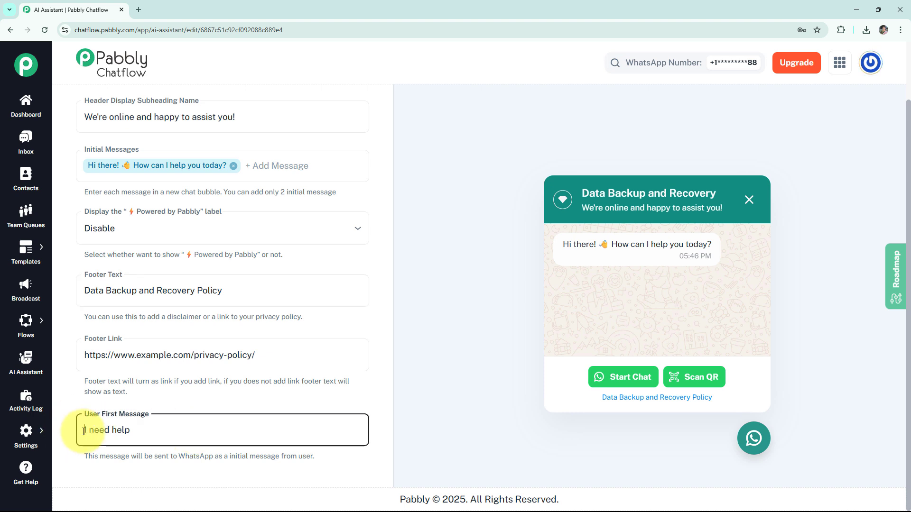
pyautogui.write('Hey')
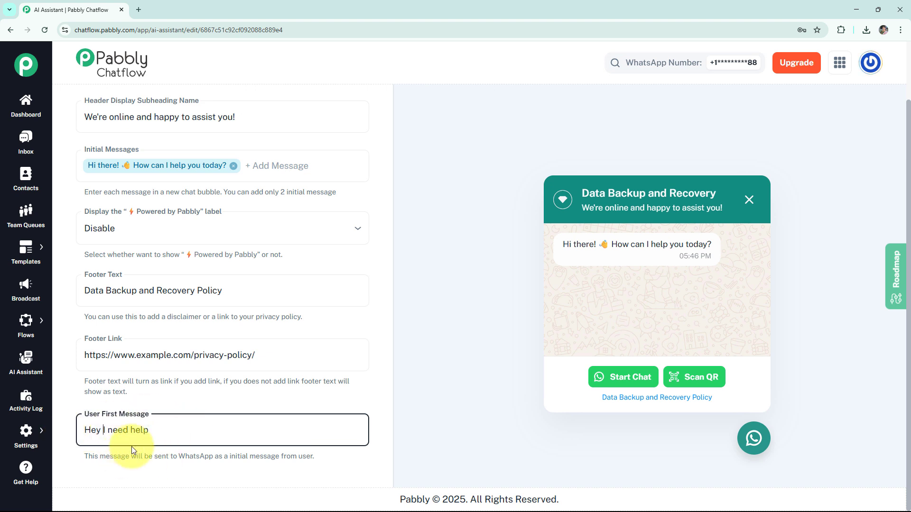
pyautogui.scroll(2, 226, 429)
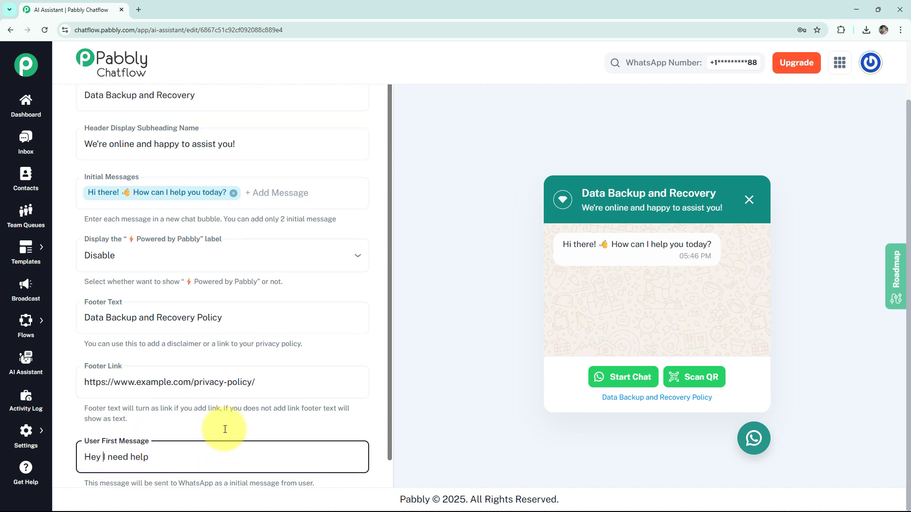
# Set the theme mode in the assistant's styling settings to Dark
pyautogui.click(357, 103)
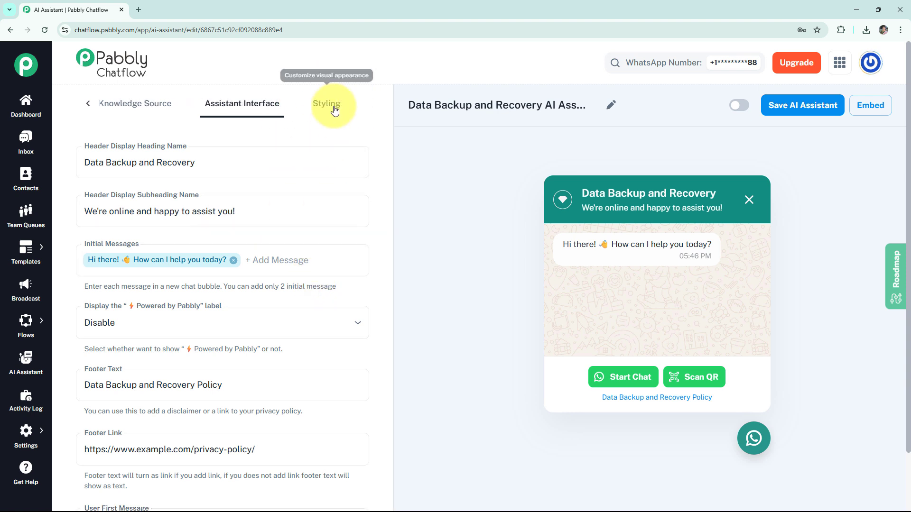
pyautogui.click(332, 105)
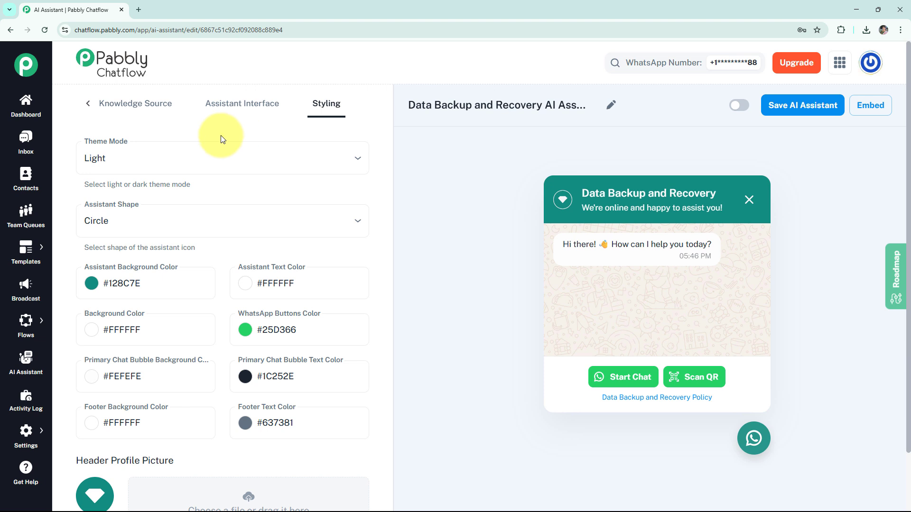
pyautogui.click(176, 166)
pyautogui.click(152, 203)
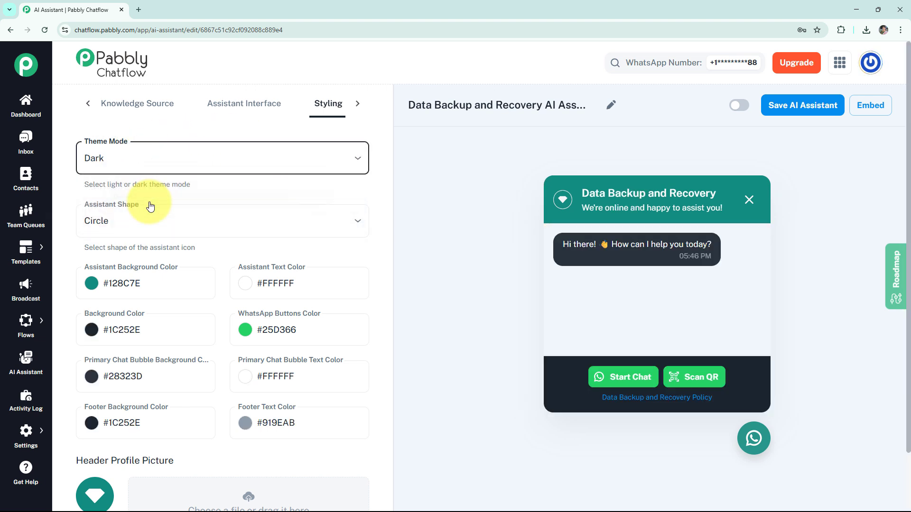
# Review the assistant shape choices, the color settings, and the header, assistant and background picture options in the styling settings
pyautogui.click(144, 221)
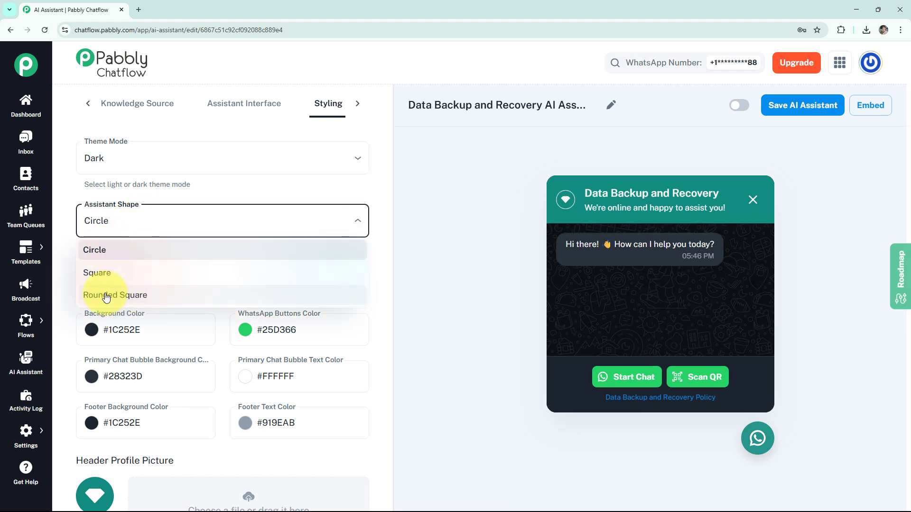
pyautogui.click(67, 261)
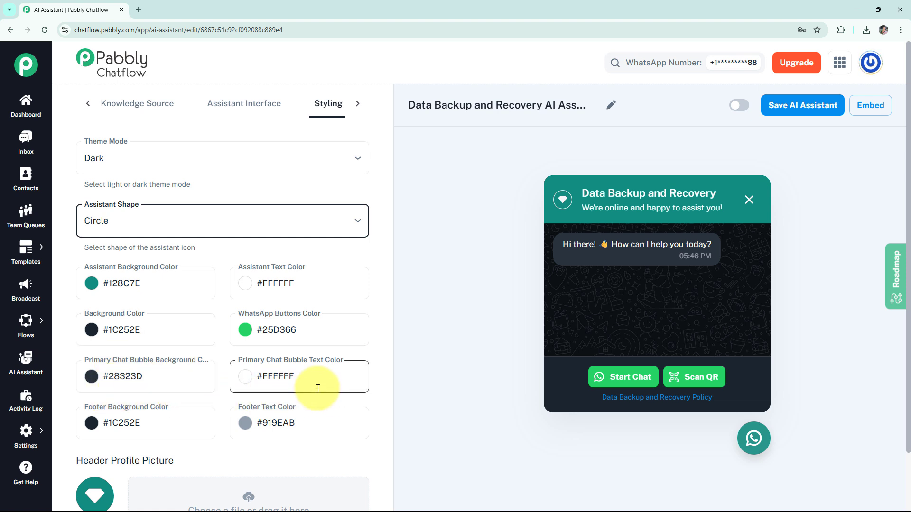
pyautogui.scroll(-1, 316, 387)
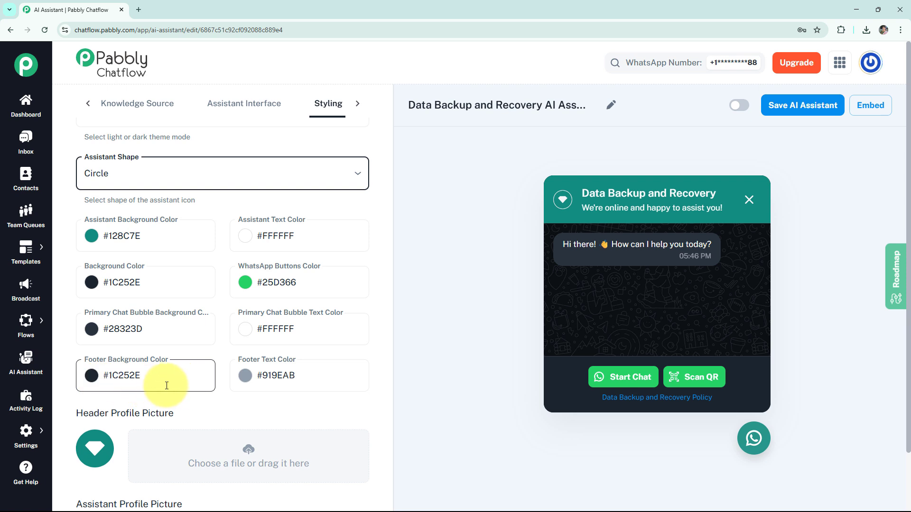
pyautogui.scroll(-2, 287, 390)
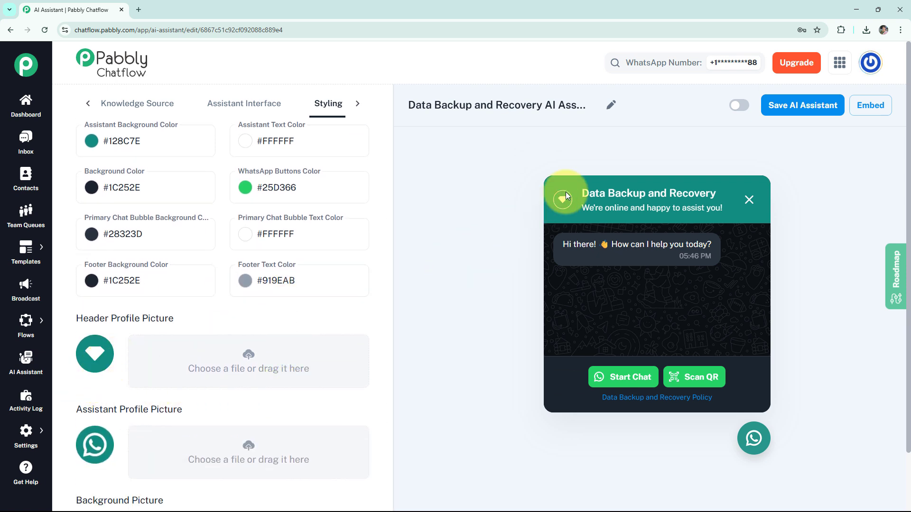
pyautogui.scroll(-1, 138, 418)
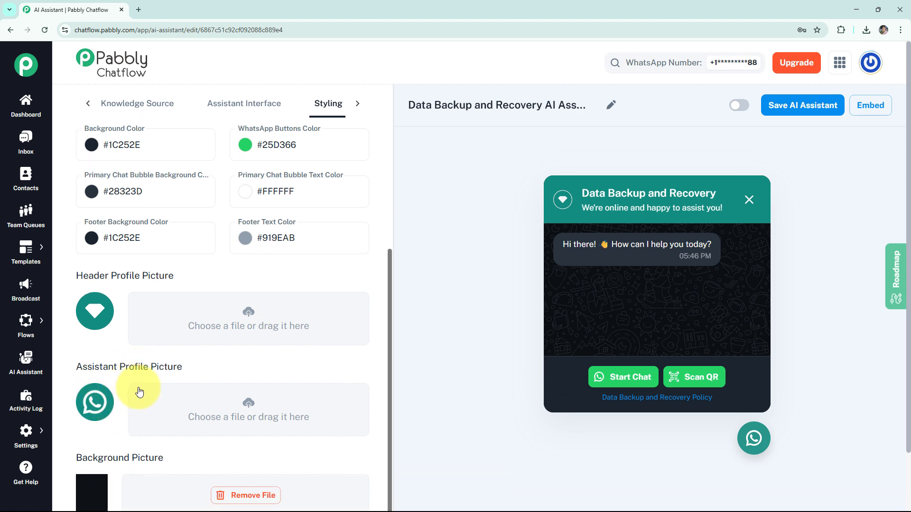
pyautogui.scroll(-2, 172, 386)
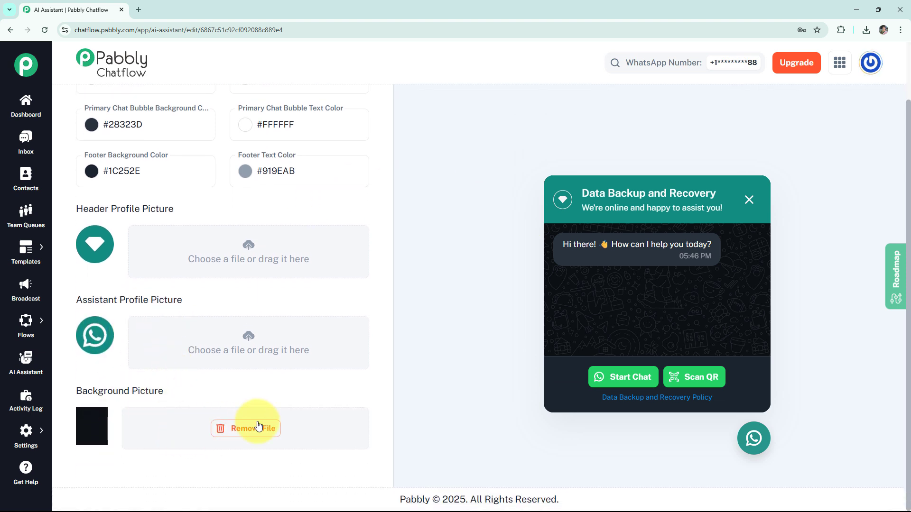
pyautogui.scroll(5, 427, 364)
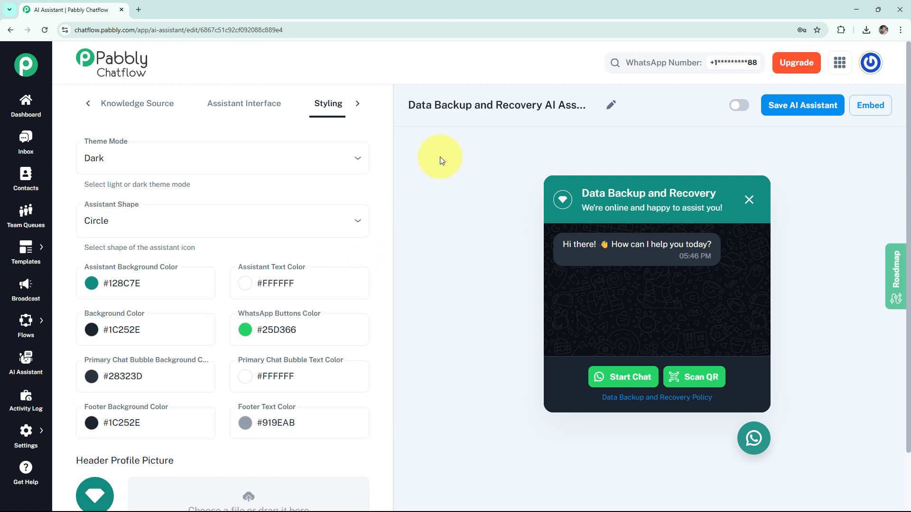
# Activate the Data Backup and Recovery AI assistant and save it
pyautogui.click(740, 105)
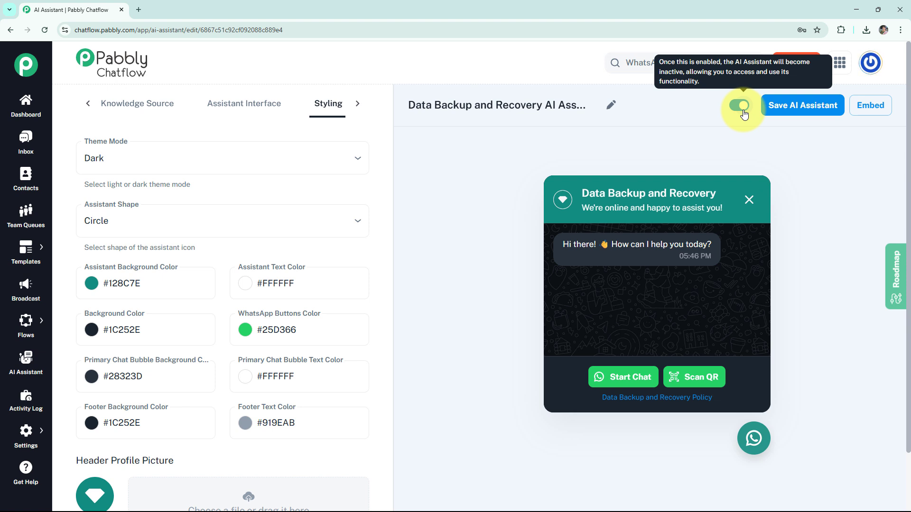
pyautogui.click(822, 106)
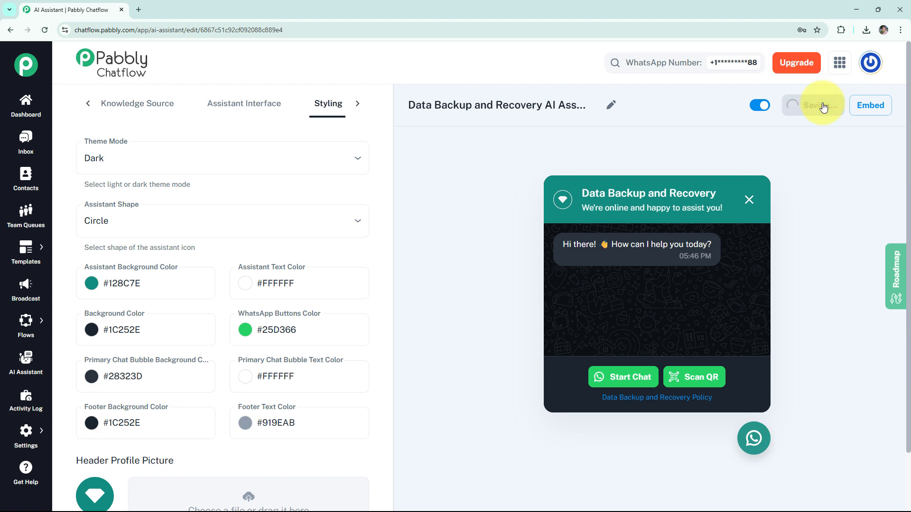